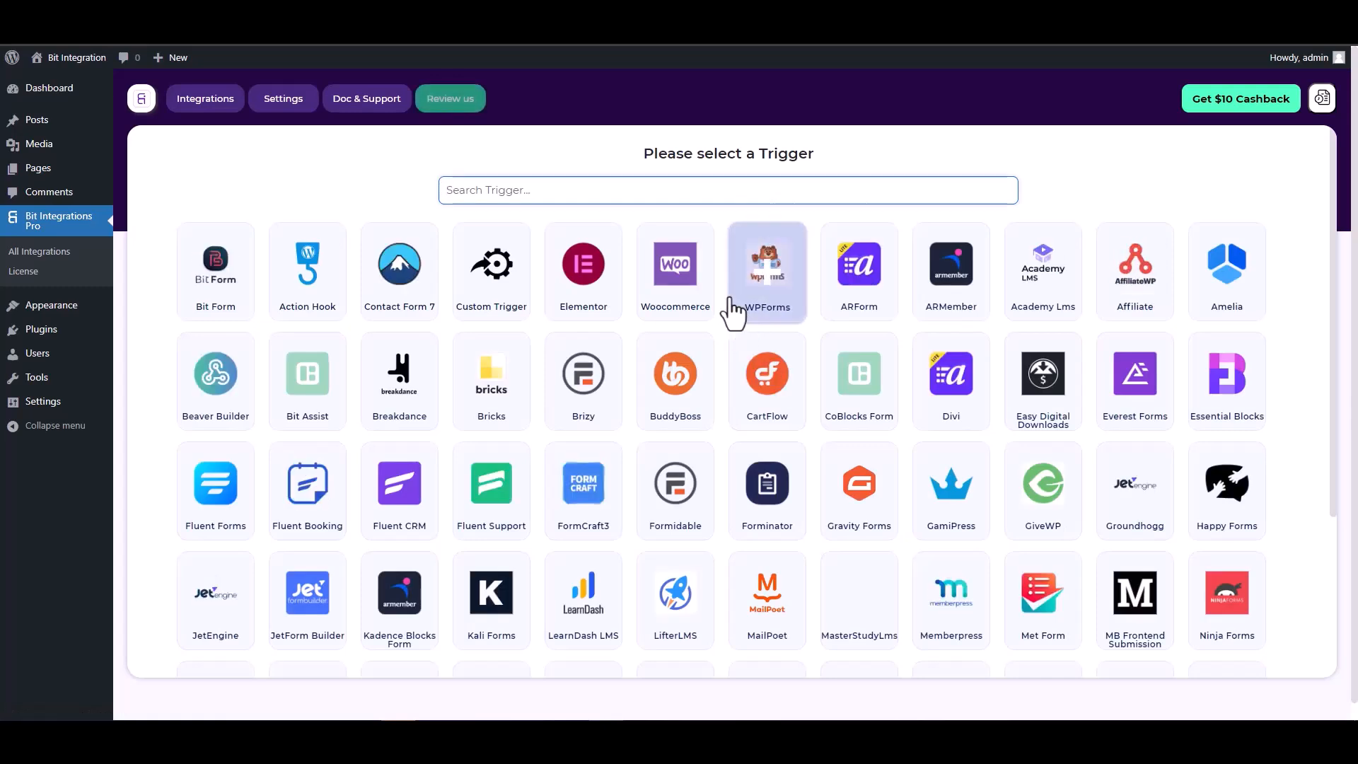
Step: Search 'co', select the CoBlocks Form trigger and fetch its form data
{"action": "type", "text": "co"}
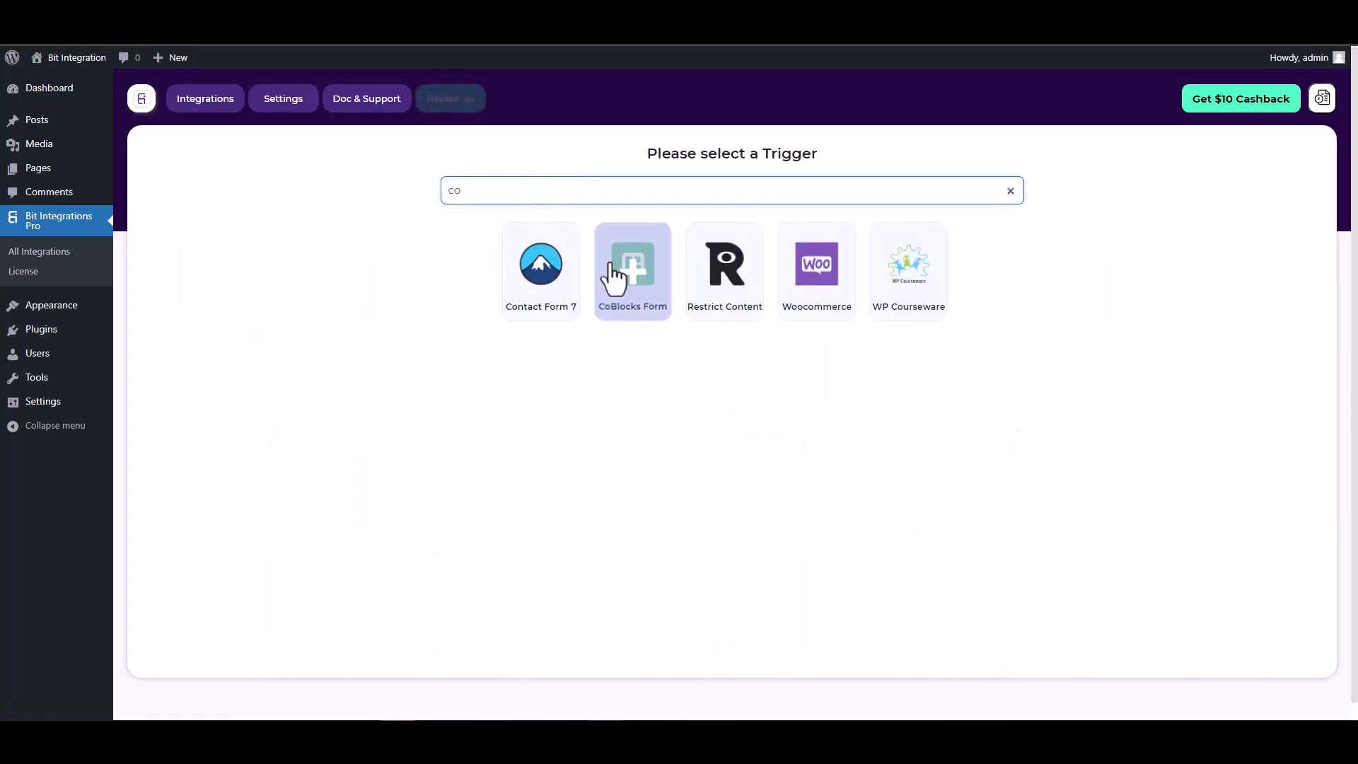
{"action": "left_click", "coordinate": [632, 279]}
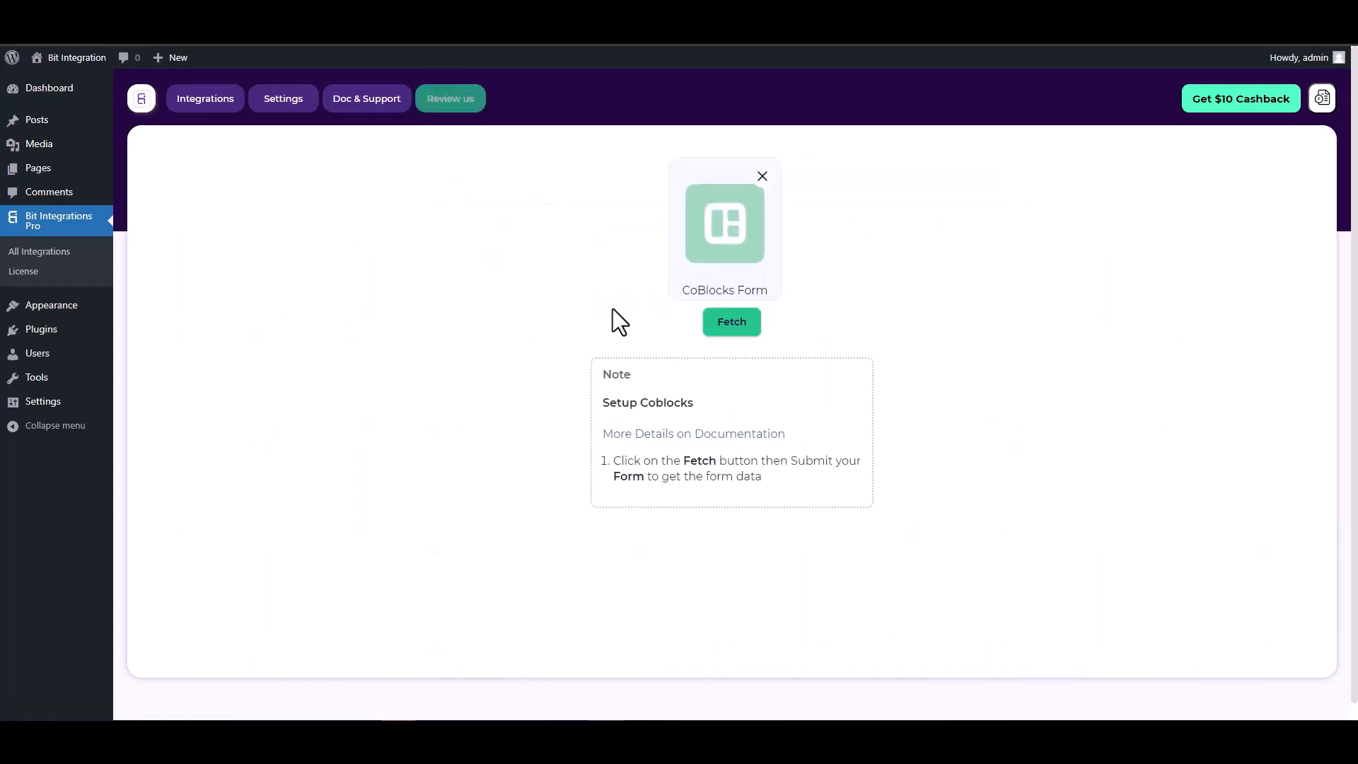
{"action": "left_click", "coordinate": [728, 330]}
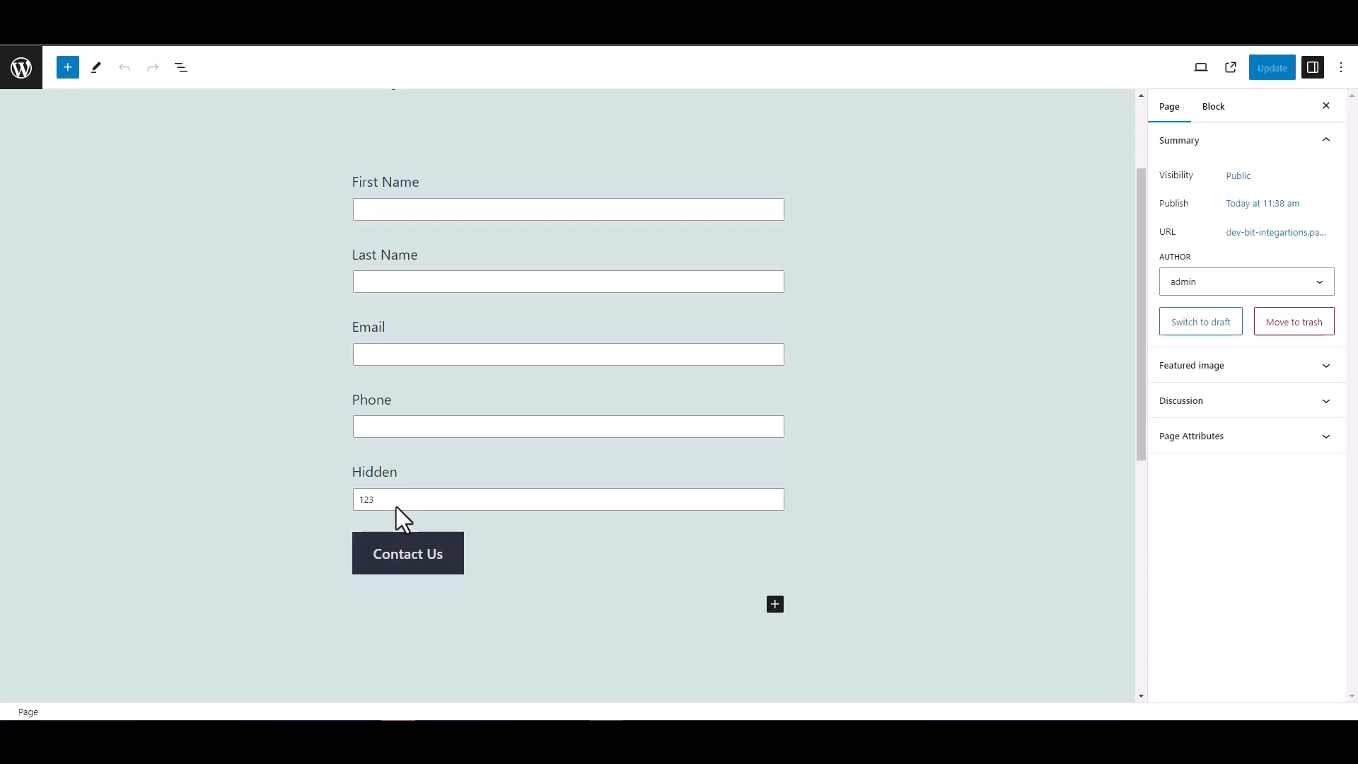
Step: Check the contact form's Hidden field block holds value 123, then deselect it
{"action": "double_click", "coordinate": [352, 472]}
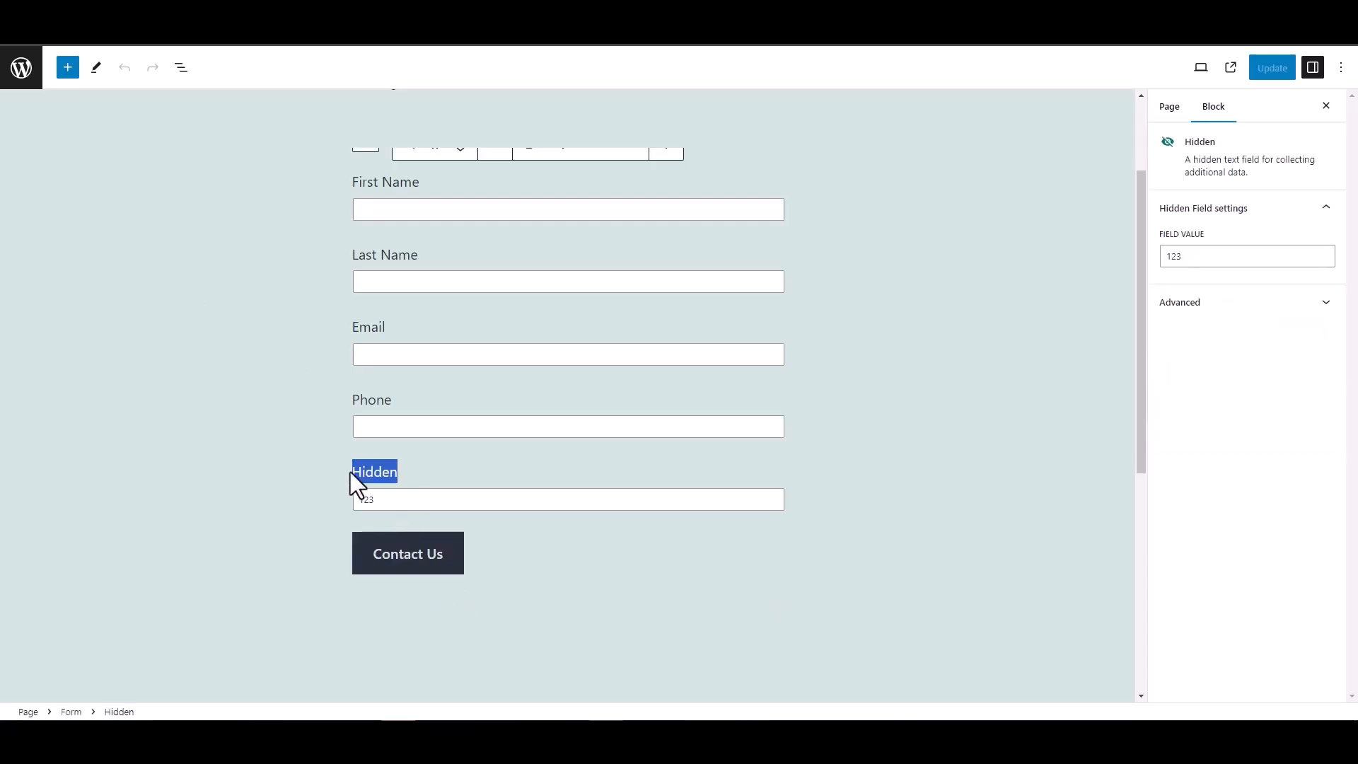
{"action": "left_click", "coordinate": [279, 456]}
{"action": "left_click", "coordinate": [248, 382]}
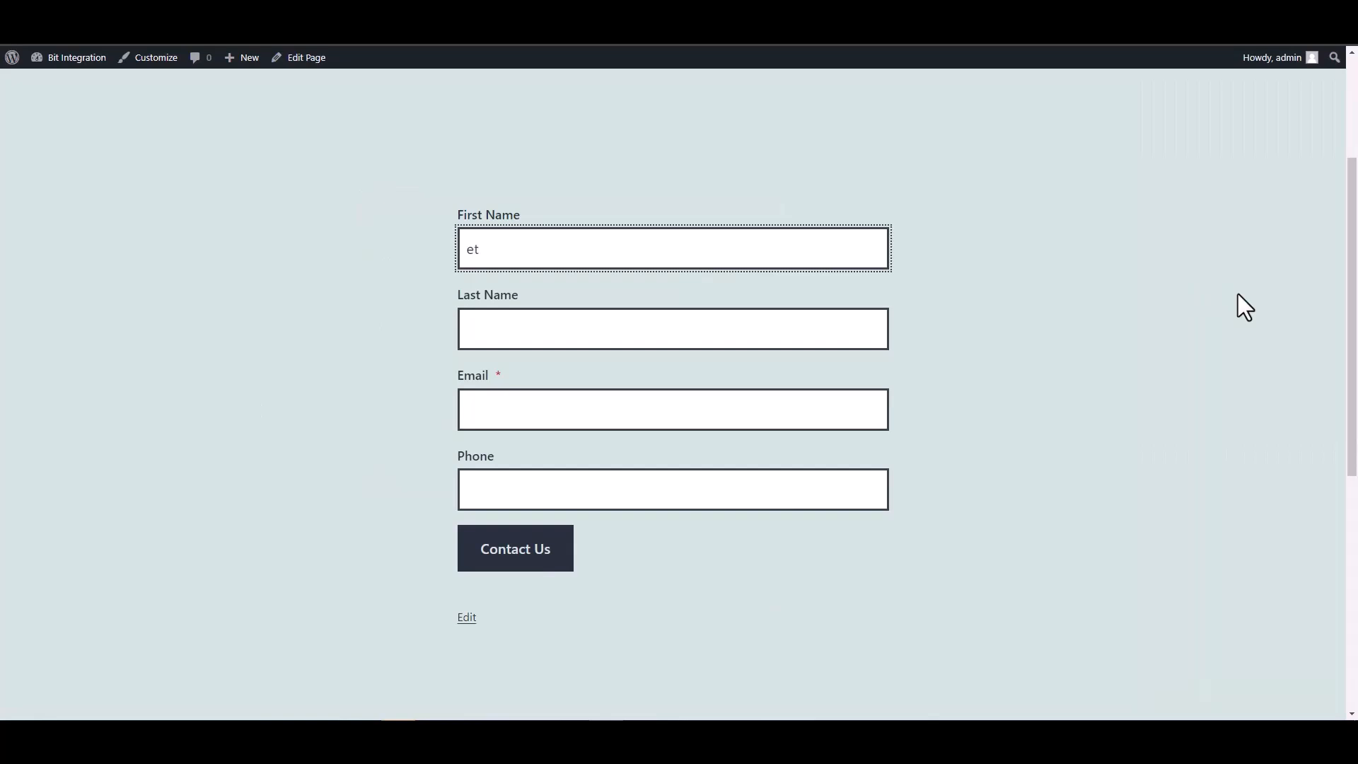
Step: Enter first name 'test' and last name 'test1' on the contact form
{"action": "type", "text": "est"}
{"action": "left_click", "coordinate": [864, 334]}
{"action": "type", "text": "test"}
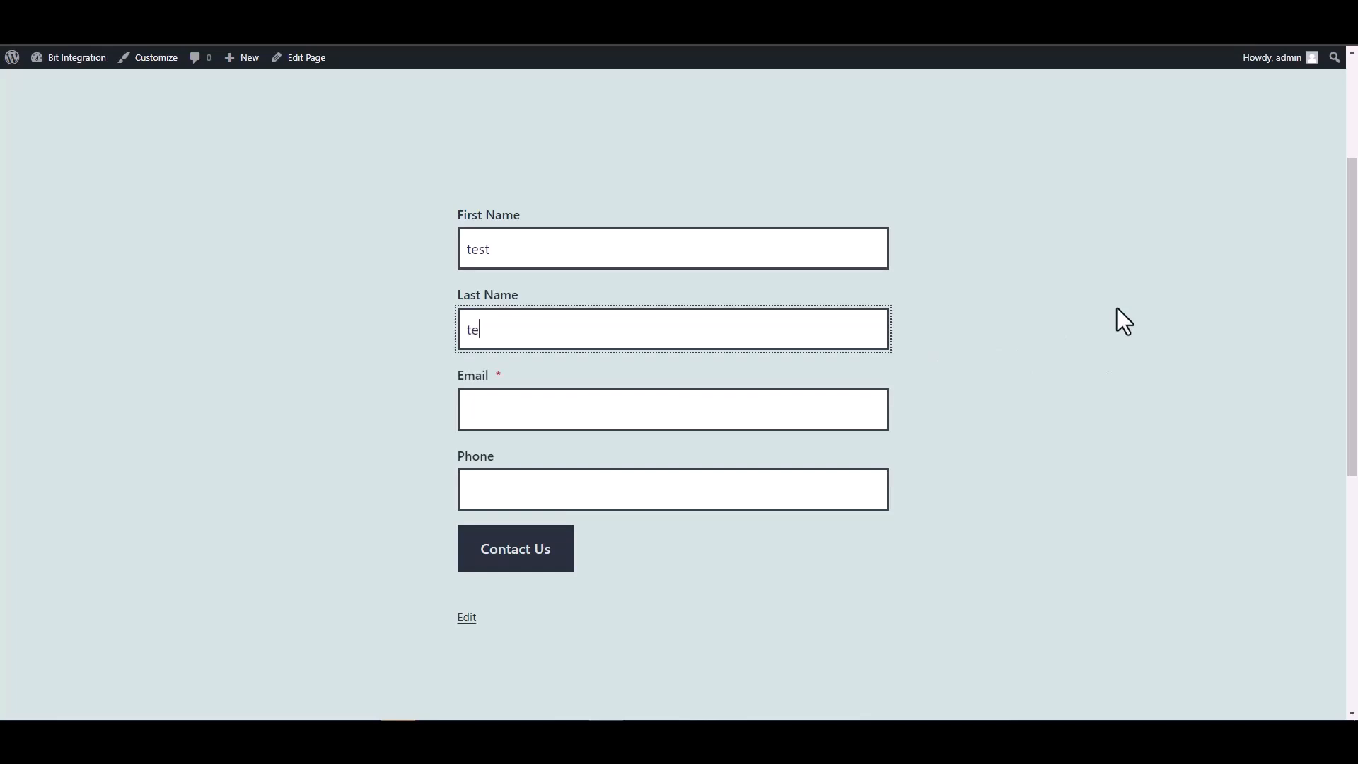
{"action": "key", "text": "Home"}
{"action": "type", "text": "1"}
{"action": "key", "text": "BackSpace"}
{"action": "left_click", "coordinate": [849, 315]}
{"action": "type", "text": "1"}
Step: Fill in a test e-mail and phone number, submit the form, and reload the page
{"action": "left_click", "coordinate": [761, 415]}
{"action": "key", "text": "ctrl+a"}
{"action": "key", "text": "BackSpace"}
{"action": "type", "text": "test"}
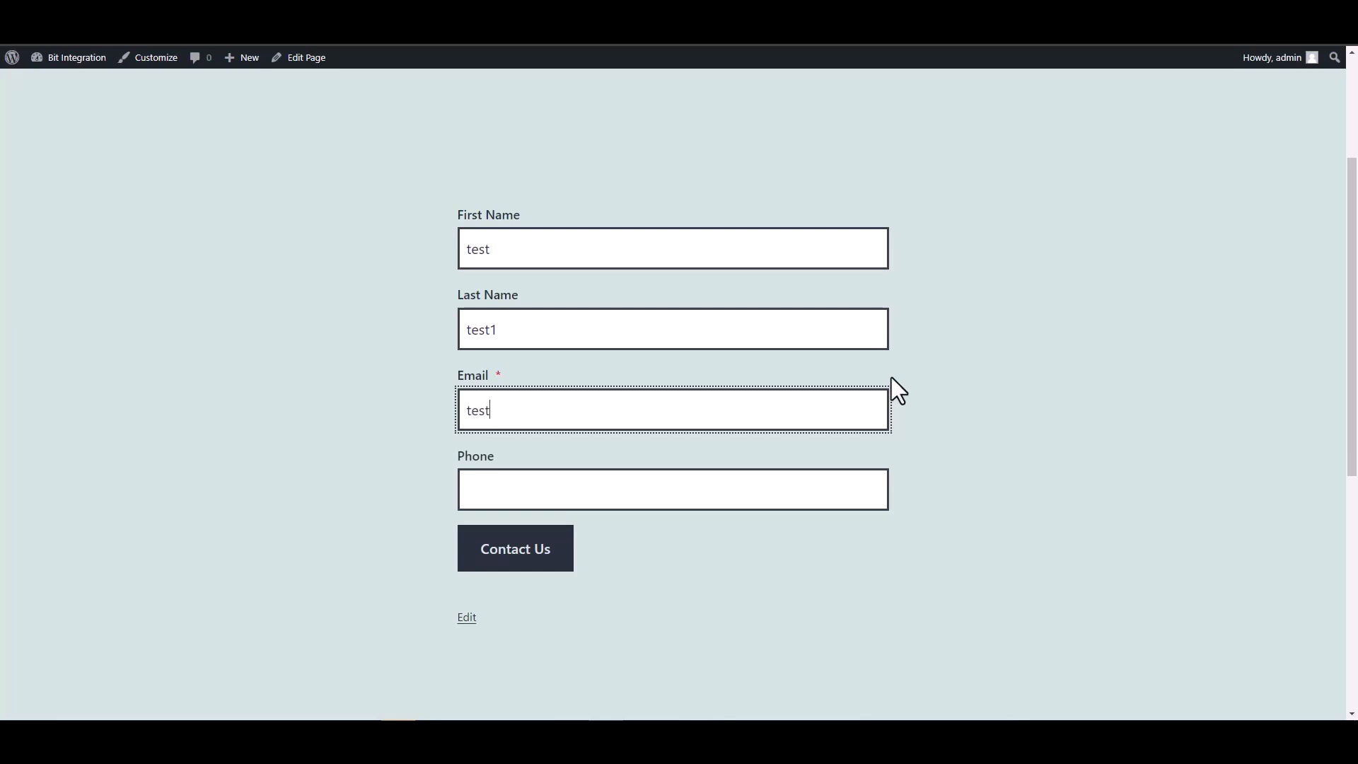
{"action": "type", "text": "@test.pro"}
{"action": "left_click", "coordinate": [785, 500]}
{"action": "type", "text": "12345678"}
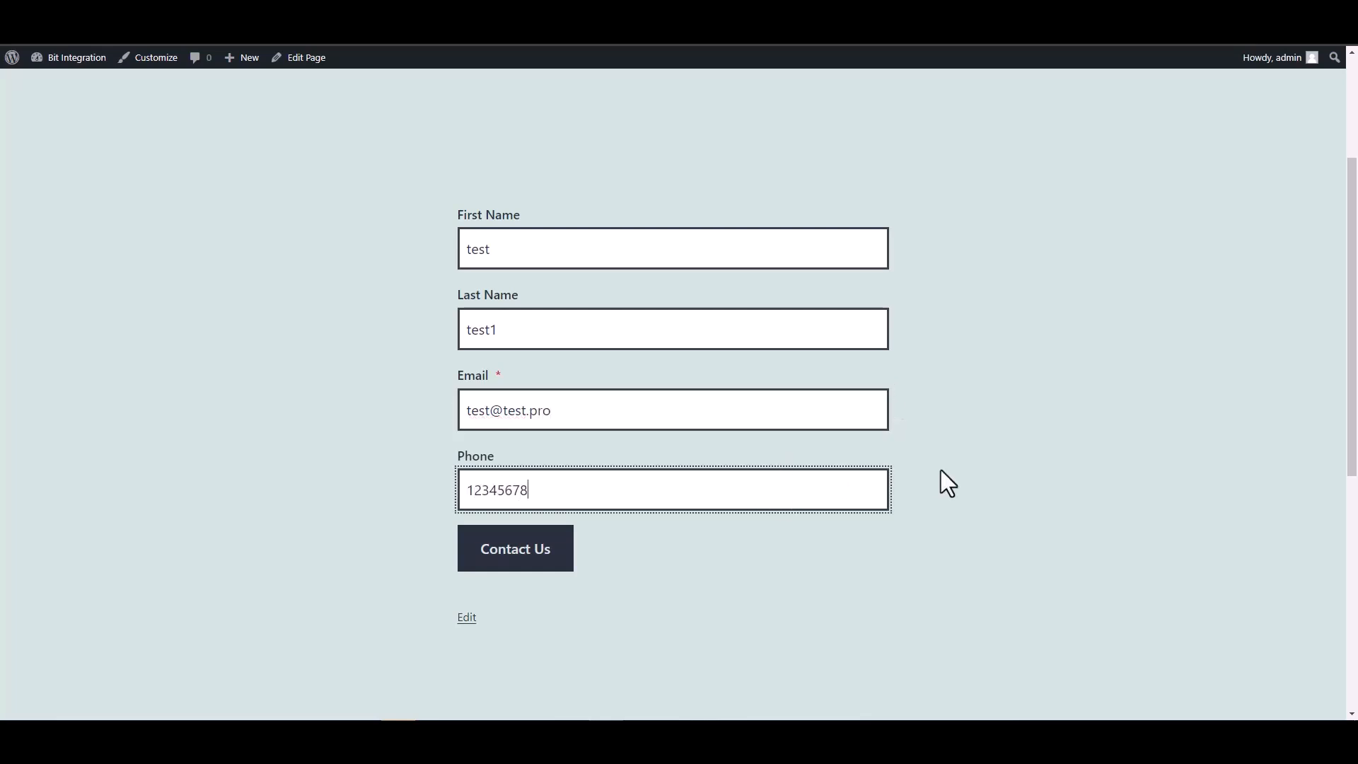
{"action": "left_click", "coordinate": [528, 545]}
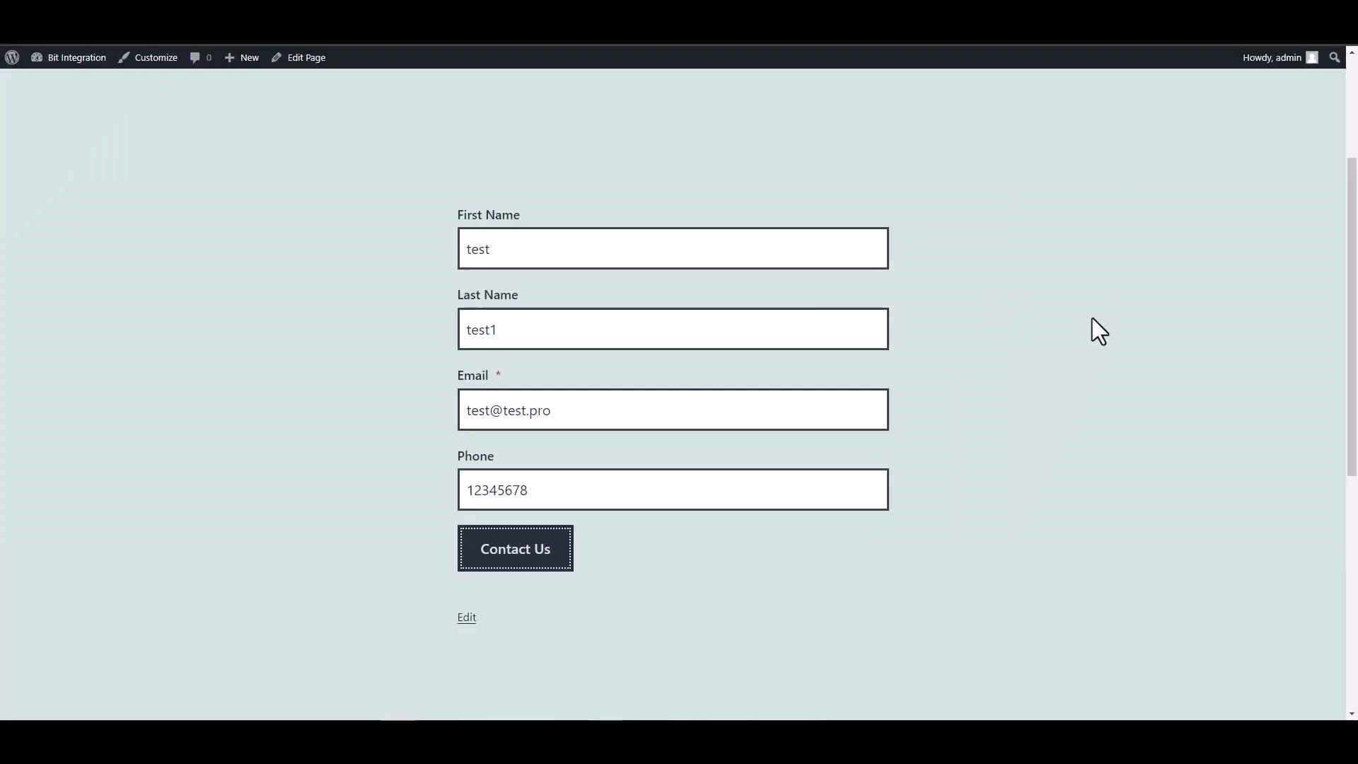
{"action": "left_click", "coordinate": [65, 34]}
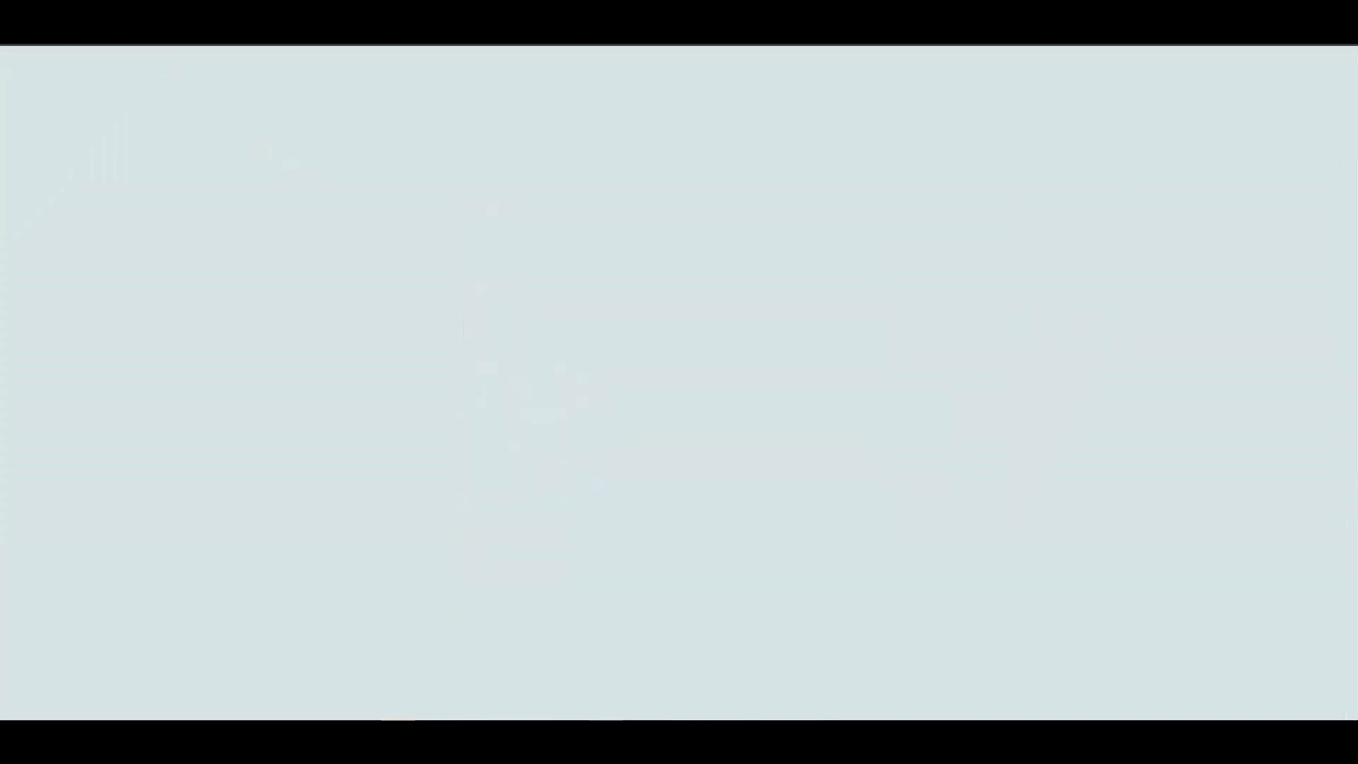
Step: Back in Bit Integrations, tick the first name, last name, email, phone and hidden fields
{"action": "left_click", "coordinate": [91, 11]}
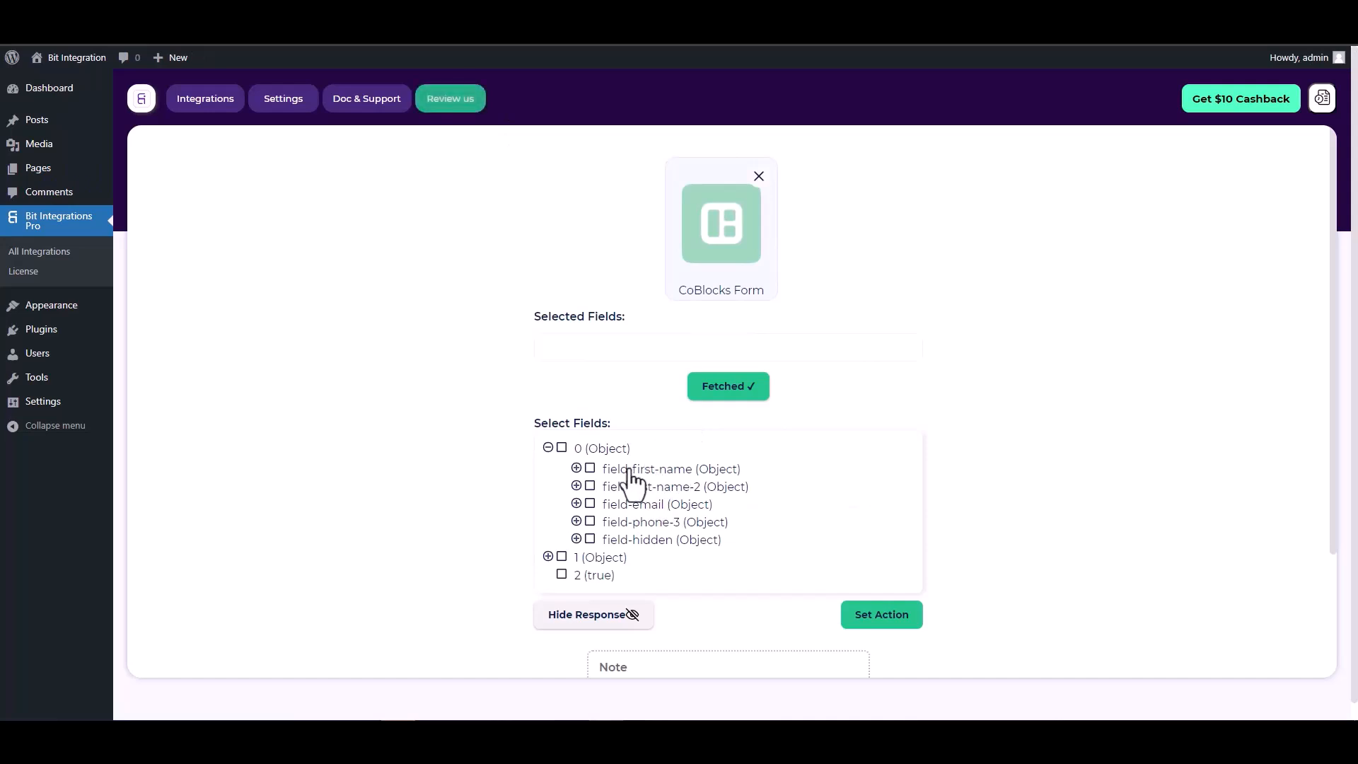
{"action": "left_click", "coordinate": [591, 469]}
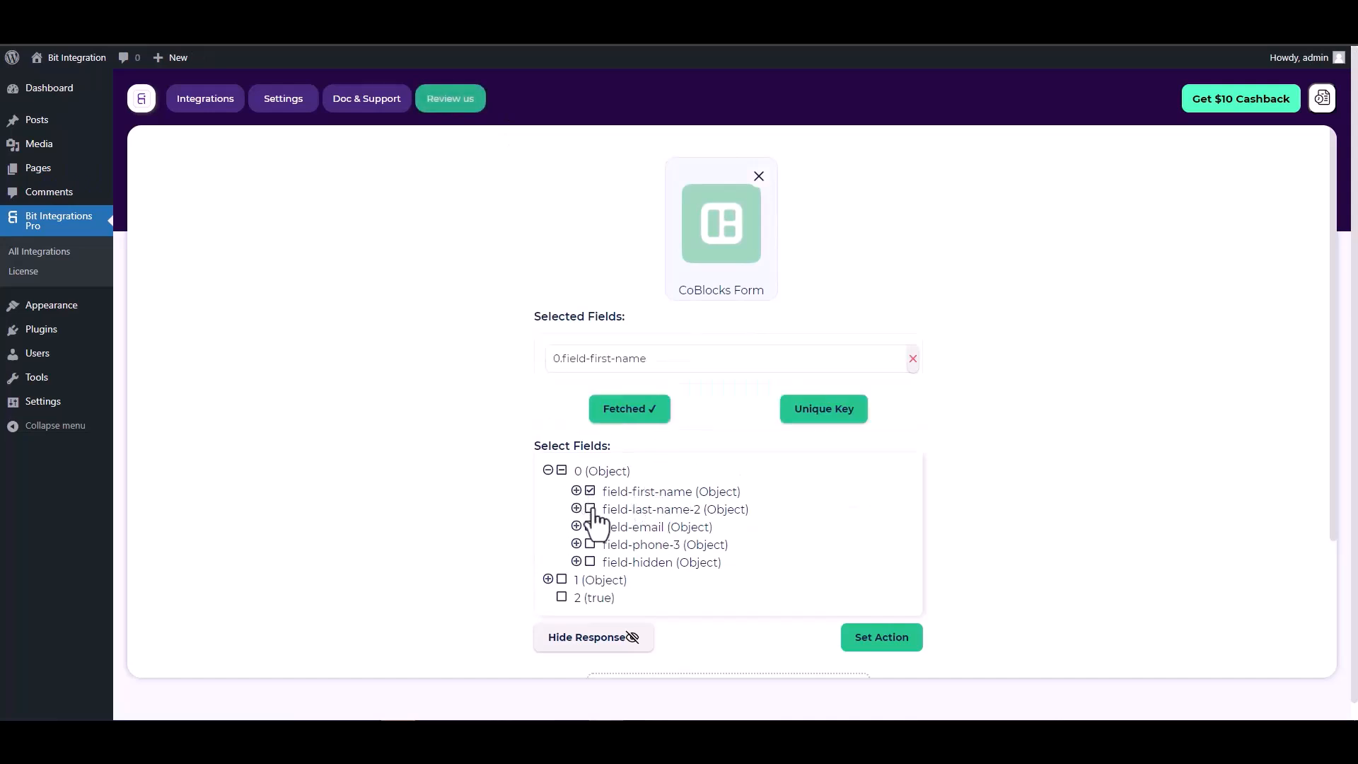
{"action": "left_click", "coordinate": [591, 509]}
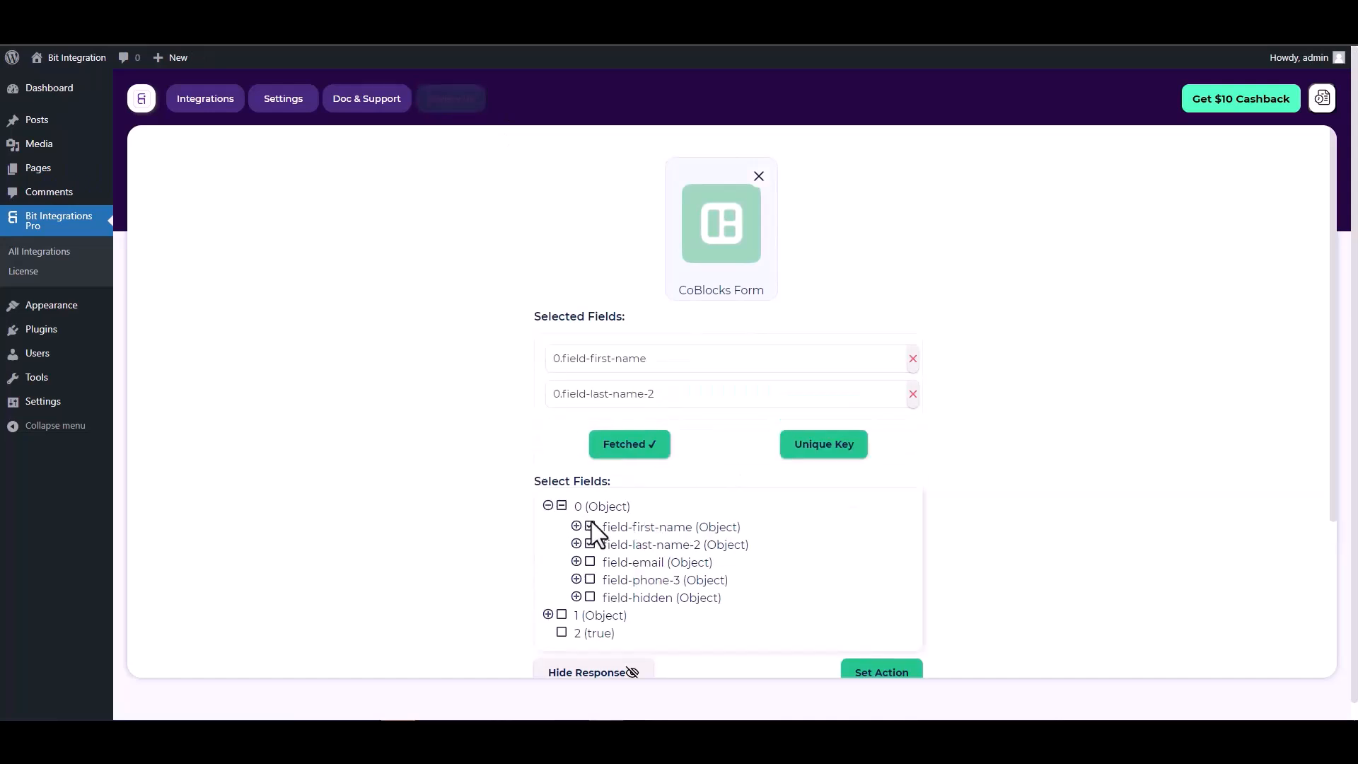
{"action": "left_click", "coordinate": [590, 561]}
{"action": "left_click", "coordinate": [589, 614]}
{"action": "left_click", "coordinate": [590, 668]}
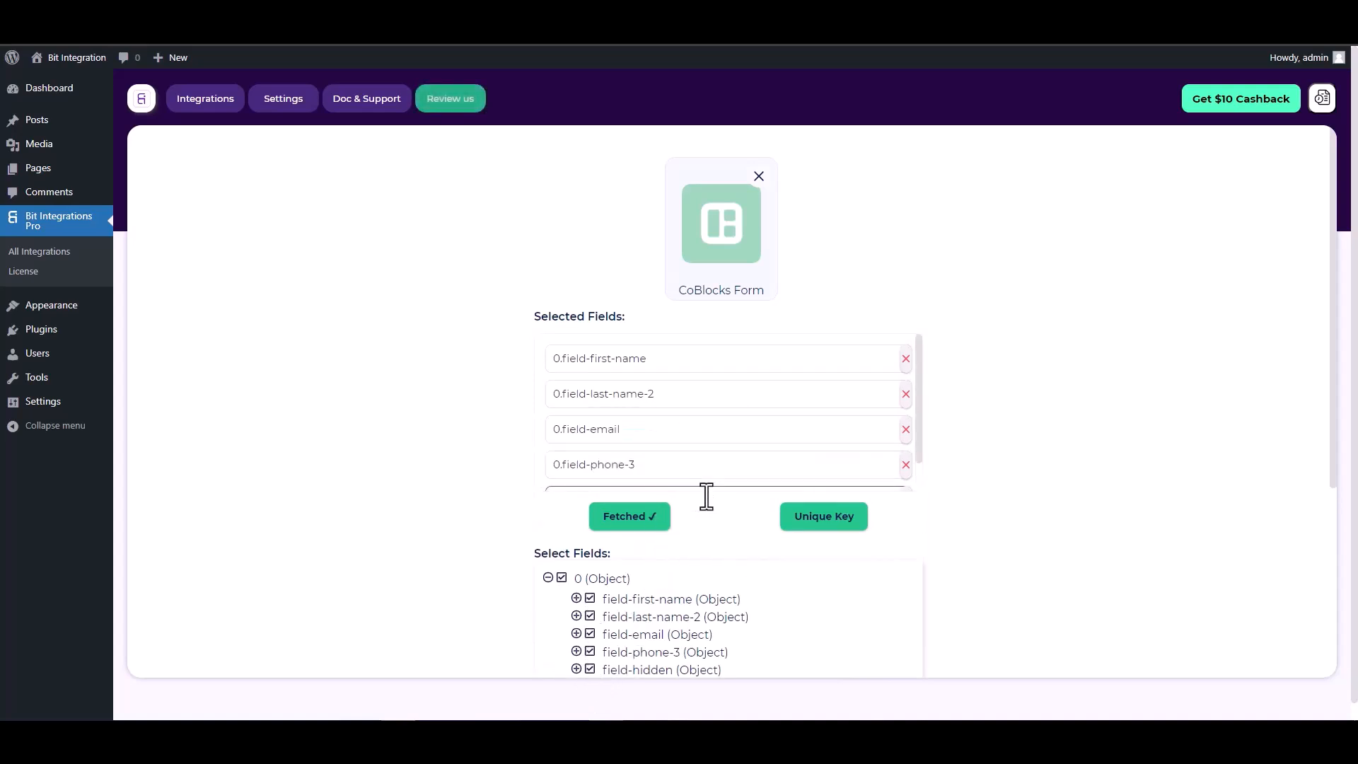
{"action": "scroll", "coordinate": [680, 500], "scroll_direction": "down", "scroll_amount": 1}
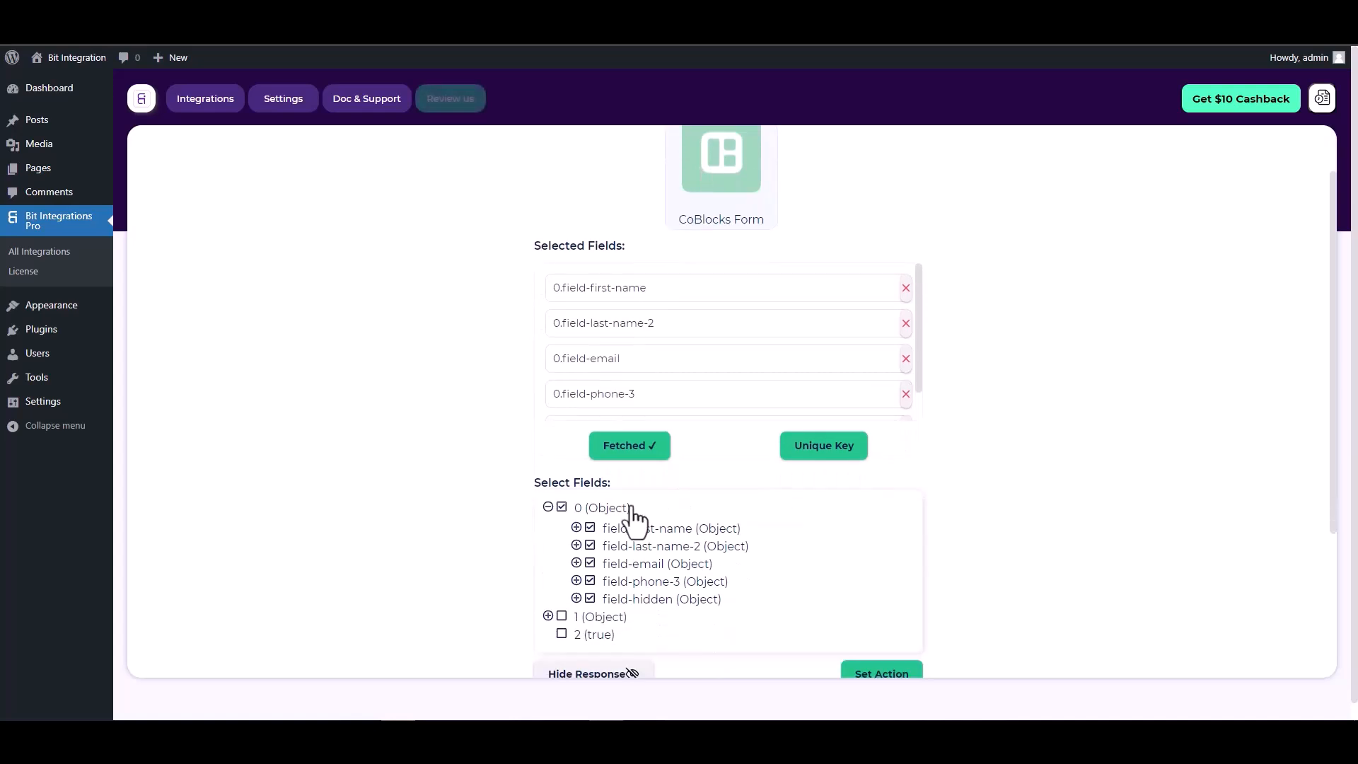
Step: Make 0.field-hidden the unique primary key, then search the actions for 'mail'
{"action": "left_click", "coordinate": [824, 454]}
{"action": "left_click", "coordinate": [733, 391]}
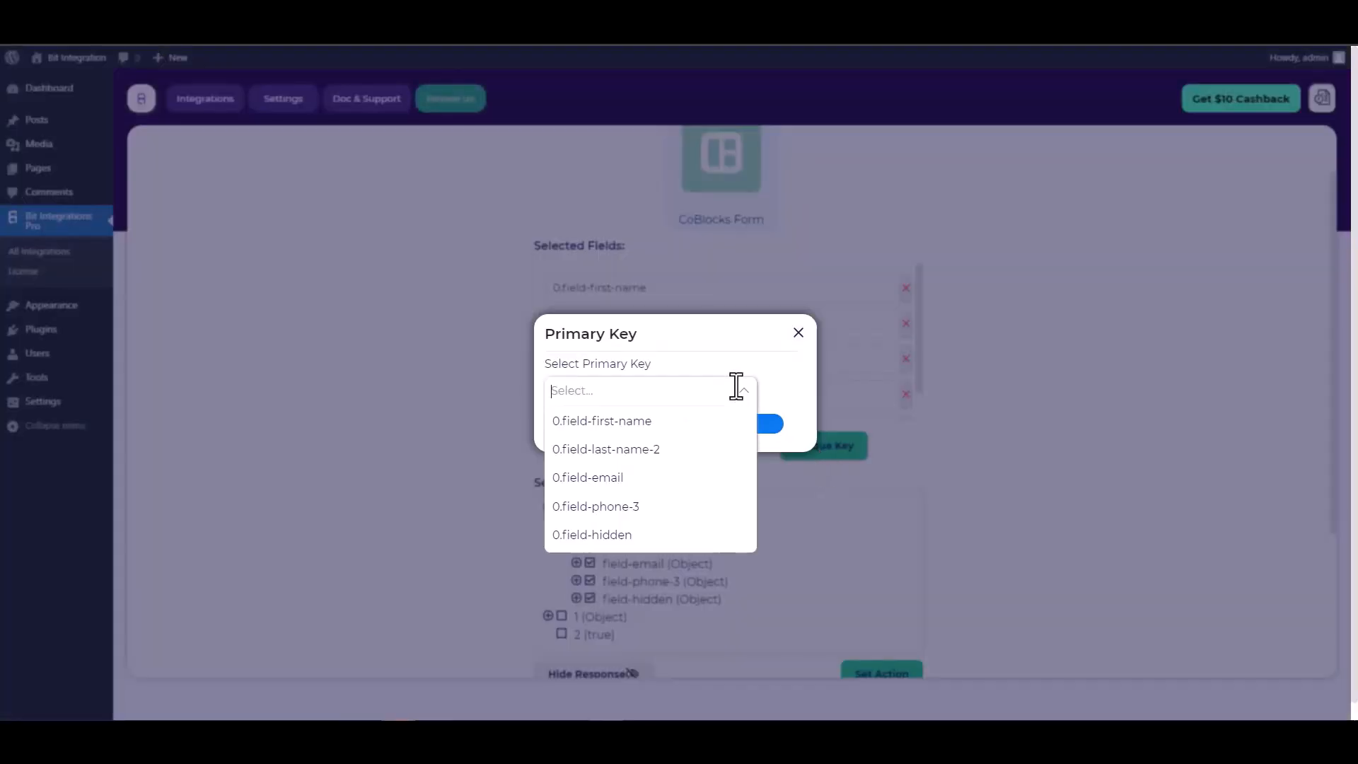
{"action": "left_click", "coordinate": [605, 539]}
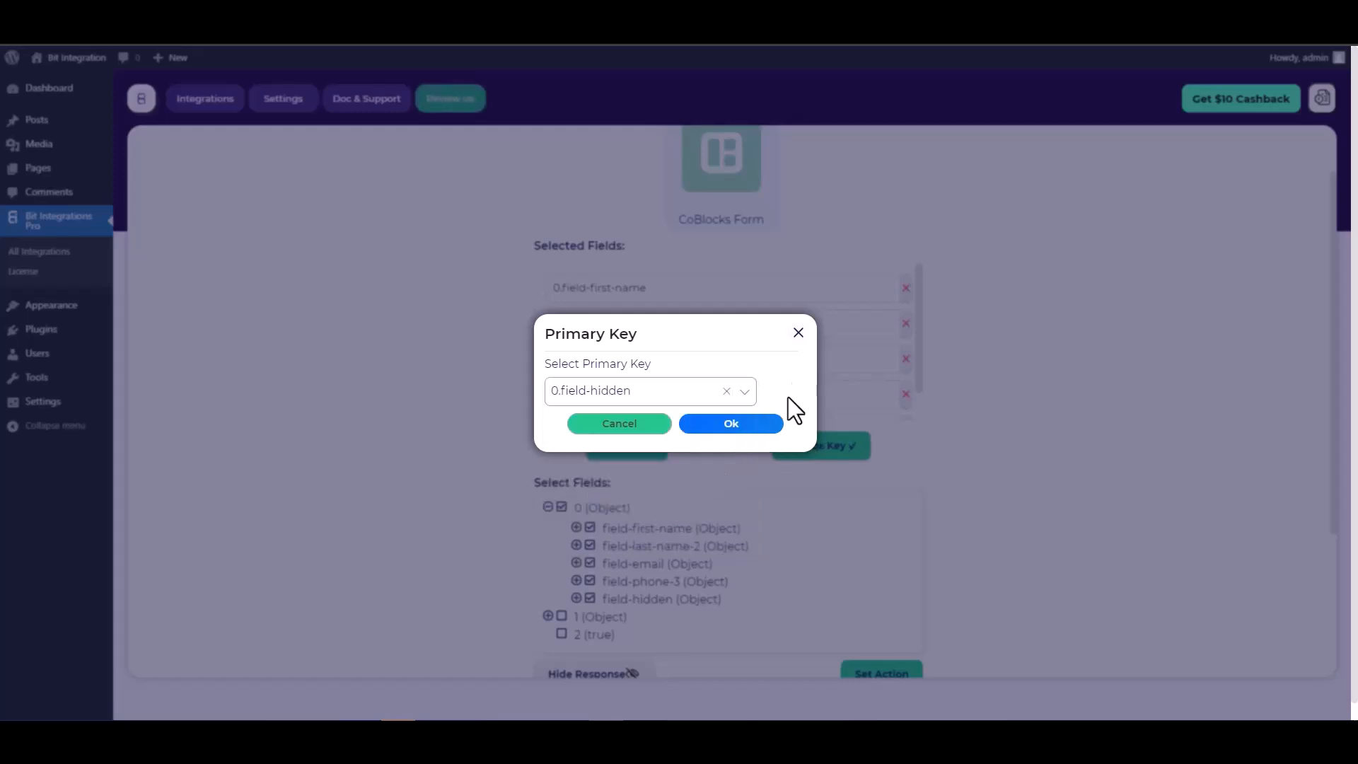
{"action": "left_click", "coordinate": [731, 424]}
{"action": "scroll", "coordinate": [835, 367], "scroll_direction": "down", "scroll_amount": 3}
{"action": "scroll", "coordinate": [806, 364], "scroll_direction": "down", "scroll_amount": 1}
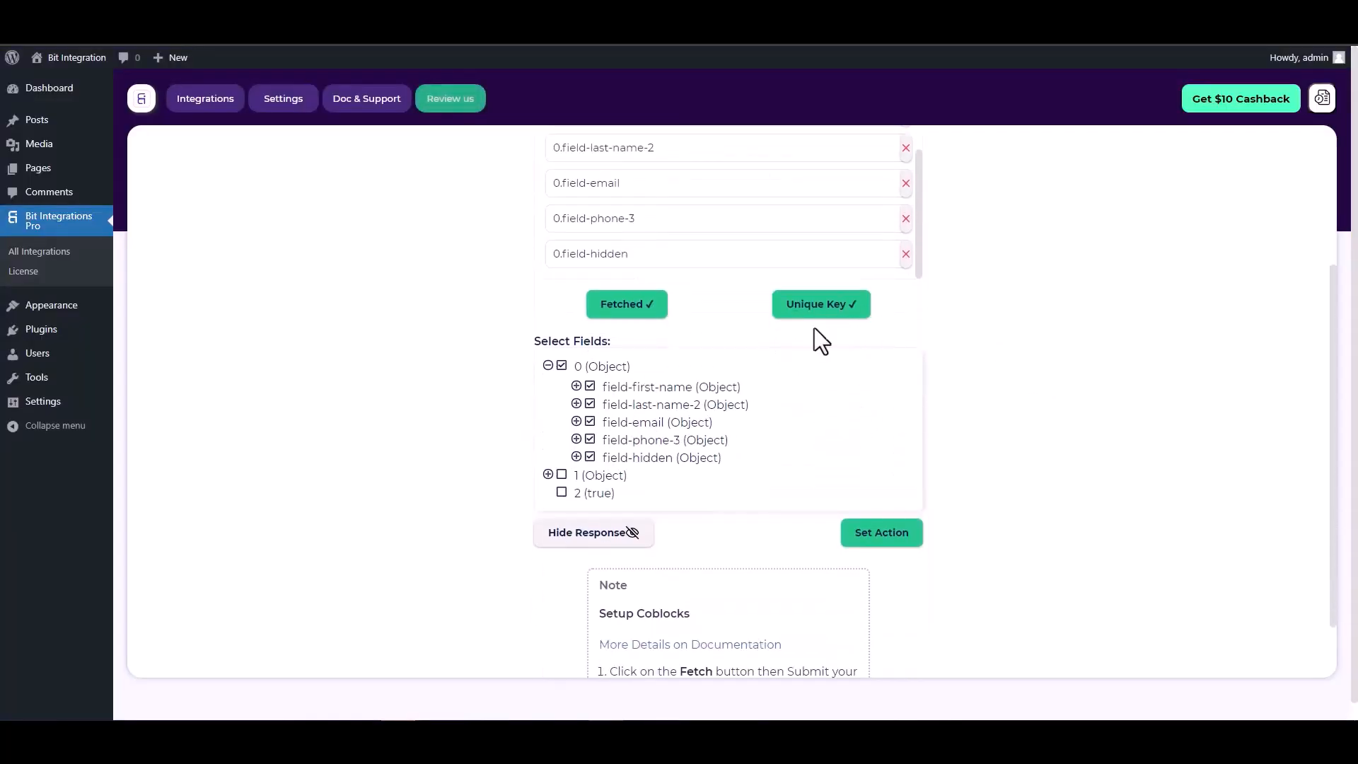
{"action": "left_click", "coordinate": [874, 544]}
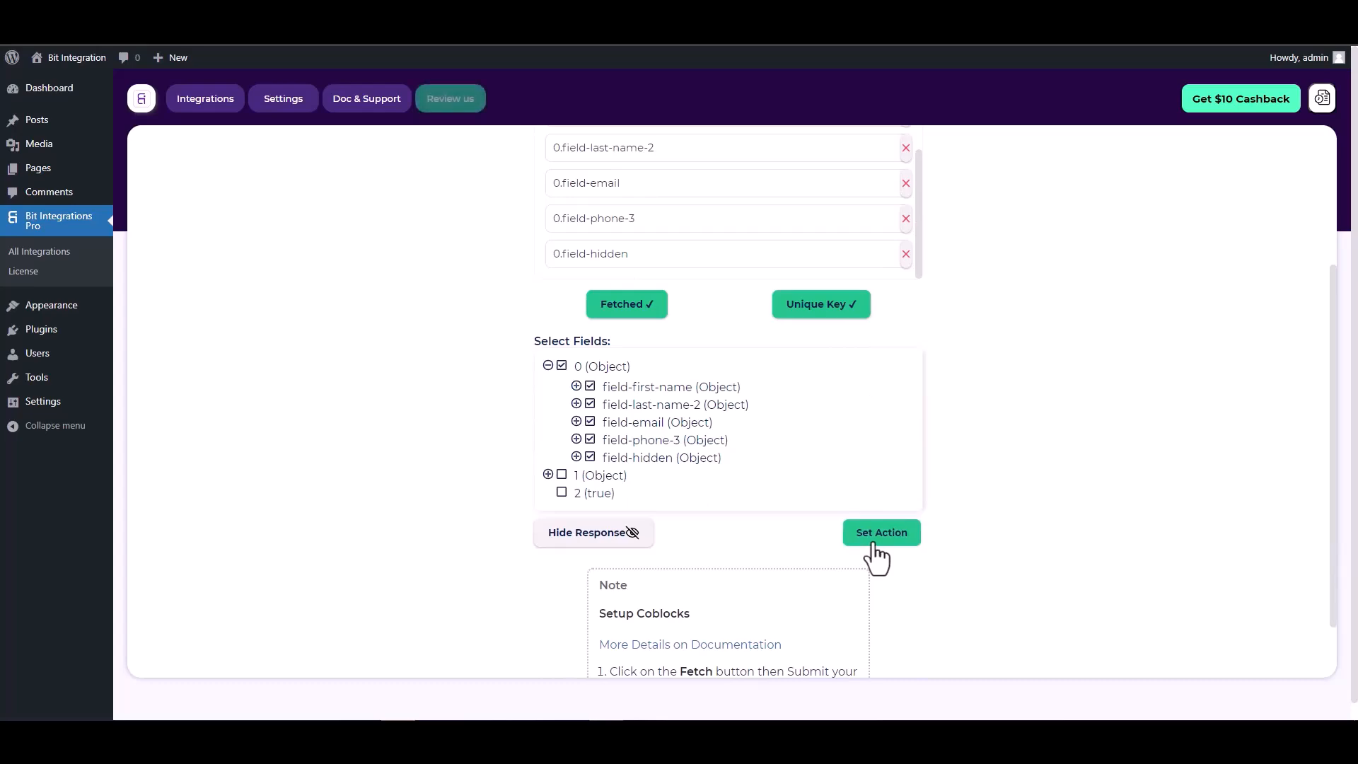
{"action": "type", "text": "mail"}
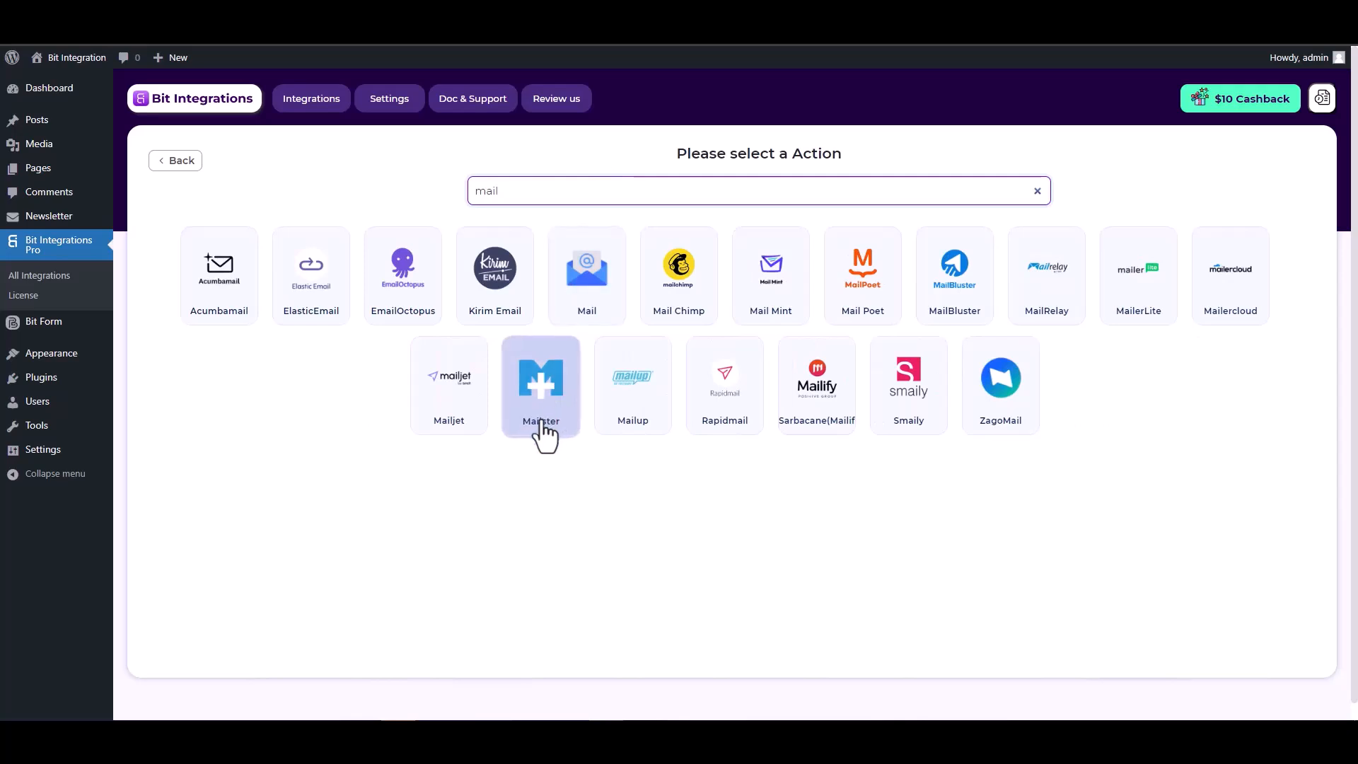
Step: Pick Mailster as the action, connect to it, and continue to field mapping
{"action": "left_click", "coordinate": [541, 385]}
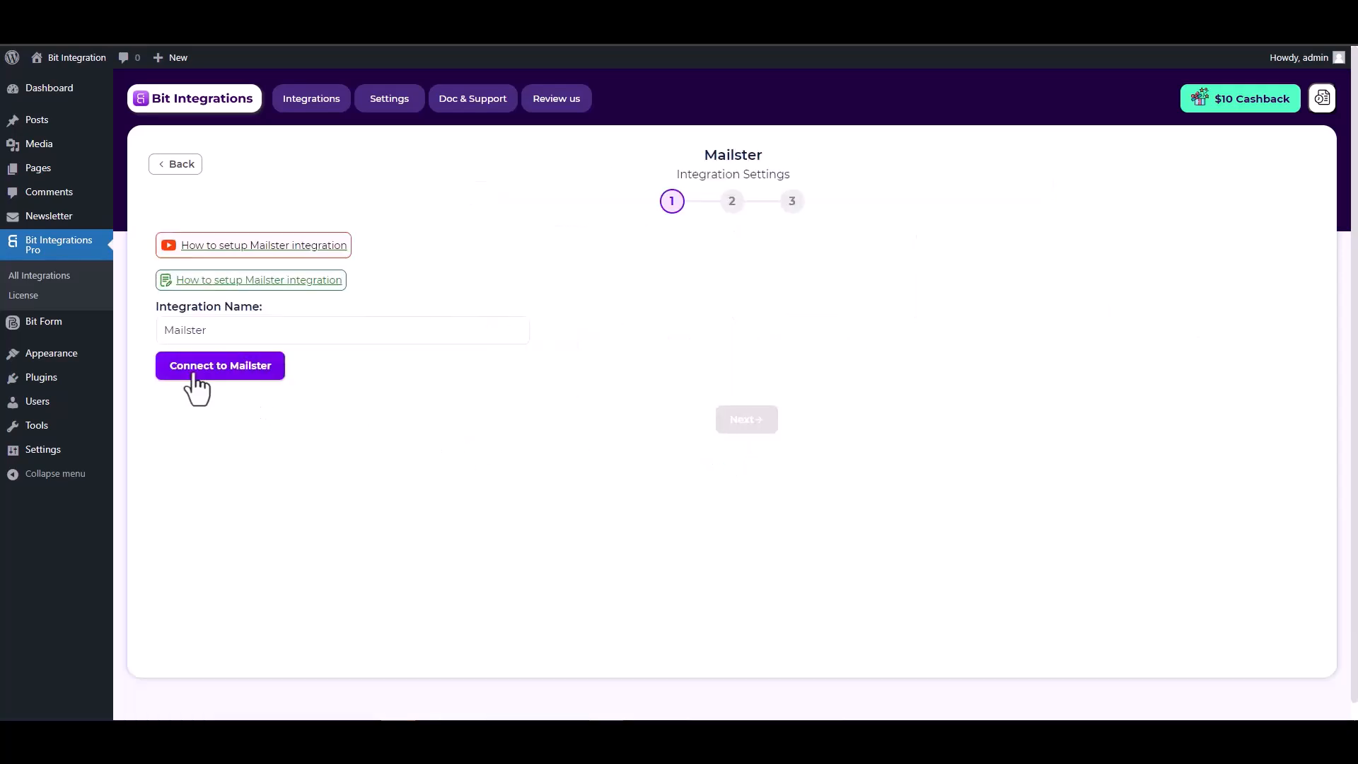
{"action": "left_click", "coordinate": [215, 377]}
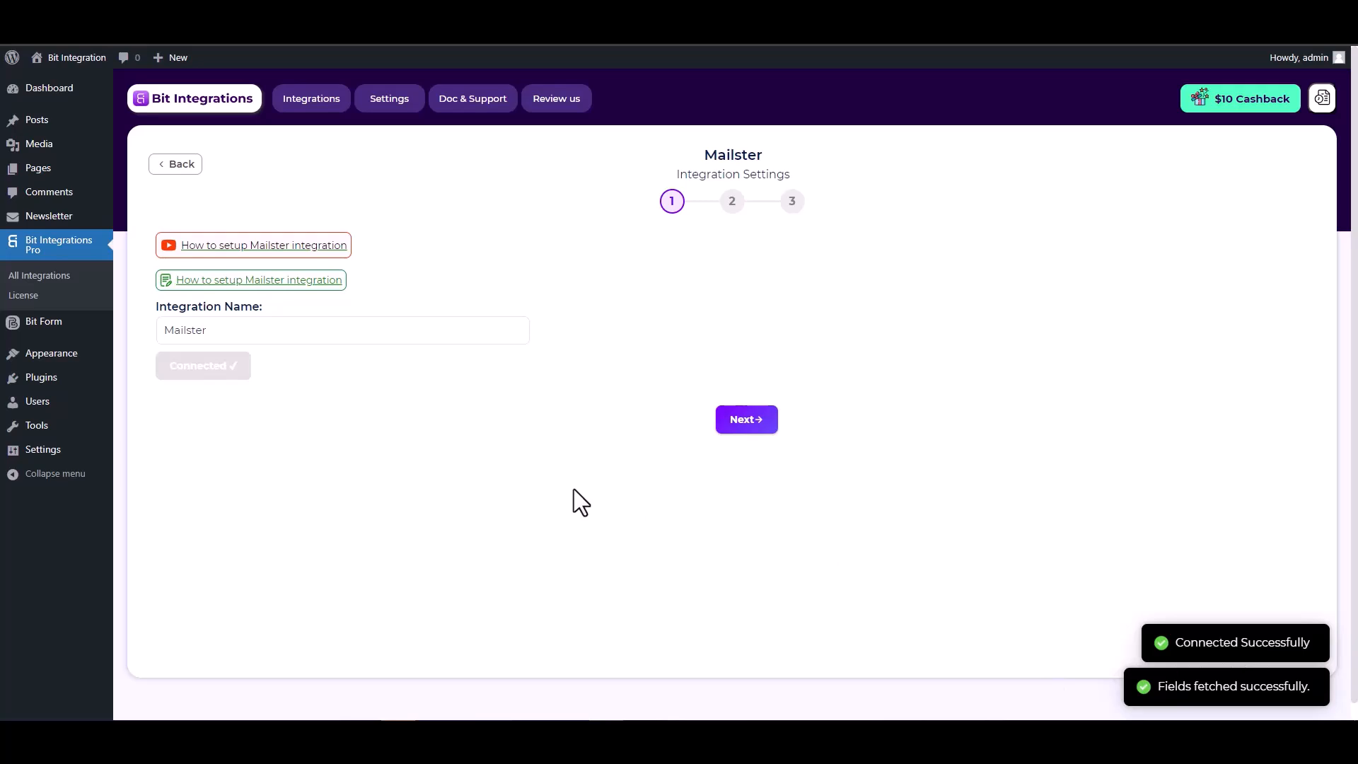
{"action": "left_click", "coordinate": [737, 424]}
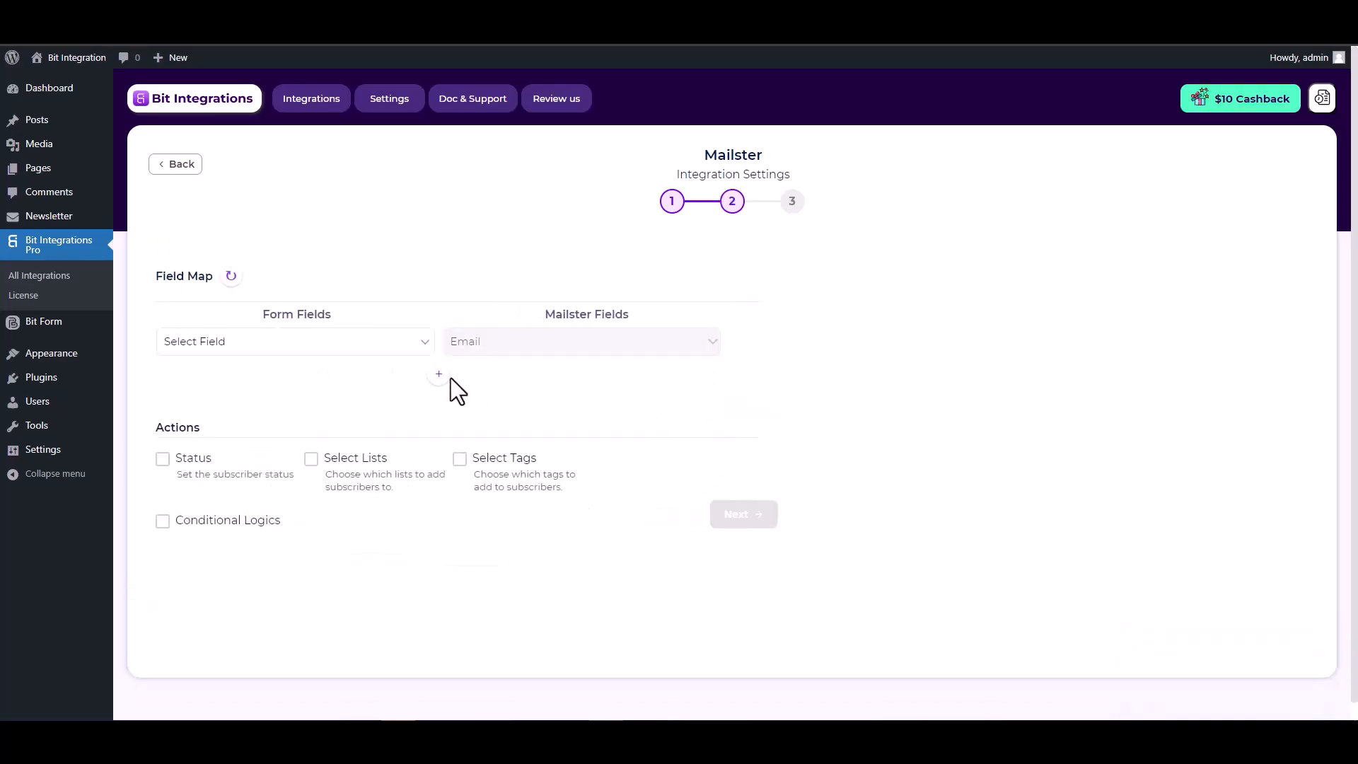
Step: Map the form's Email and First Name fields to the Mailster Email and First Name fields
{"action": "left_click", "coordinate": [406, 346]}
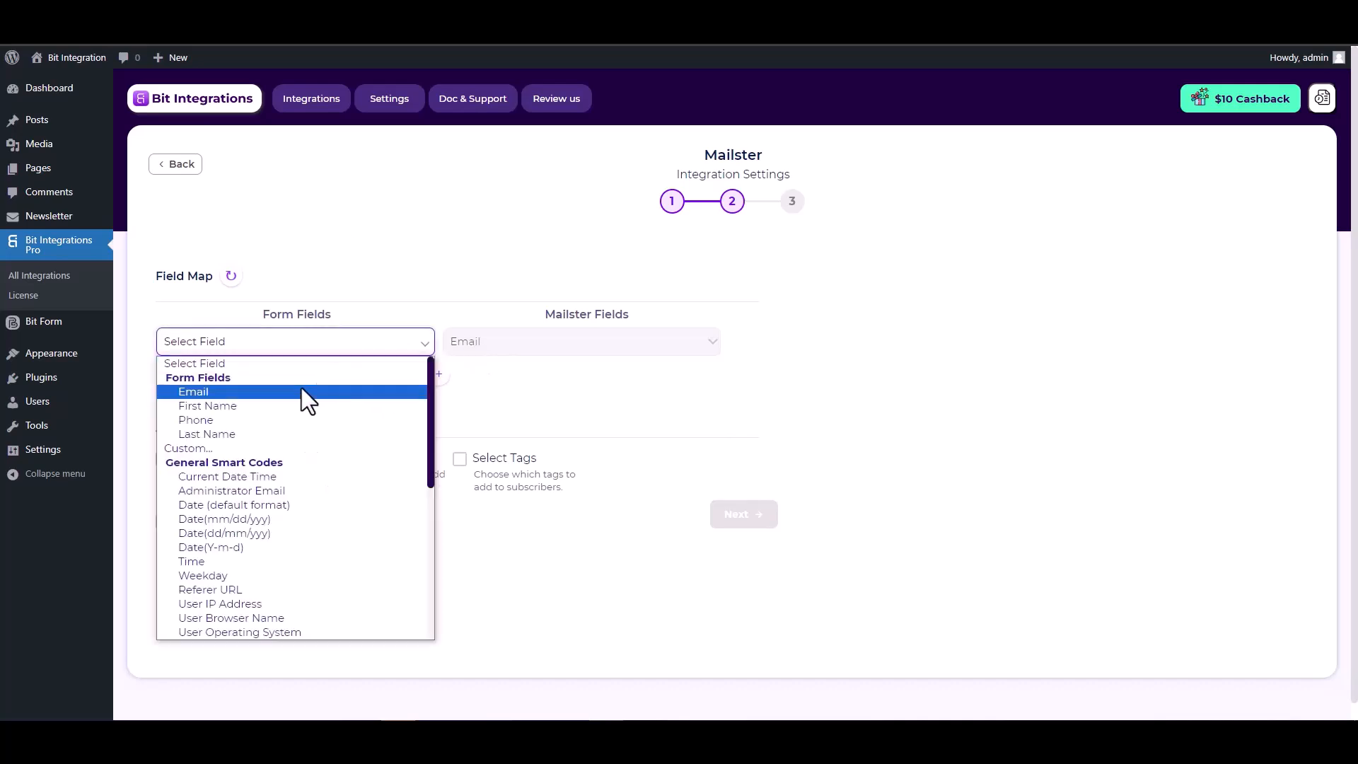
{"action": "left_click", "coordinate": [263, 393]}
{"action": "left_click", "coordinate": [439, 374]}
{"action": "left_click", "coordinate": [488, 385]}
{"action": "left_click", "coordinate": [485, 406]}
{"action": "left_click", "coordinate": [382, 385]}
{"action": "left_click", "coordinate": [255, 448]}
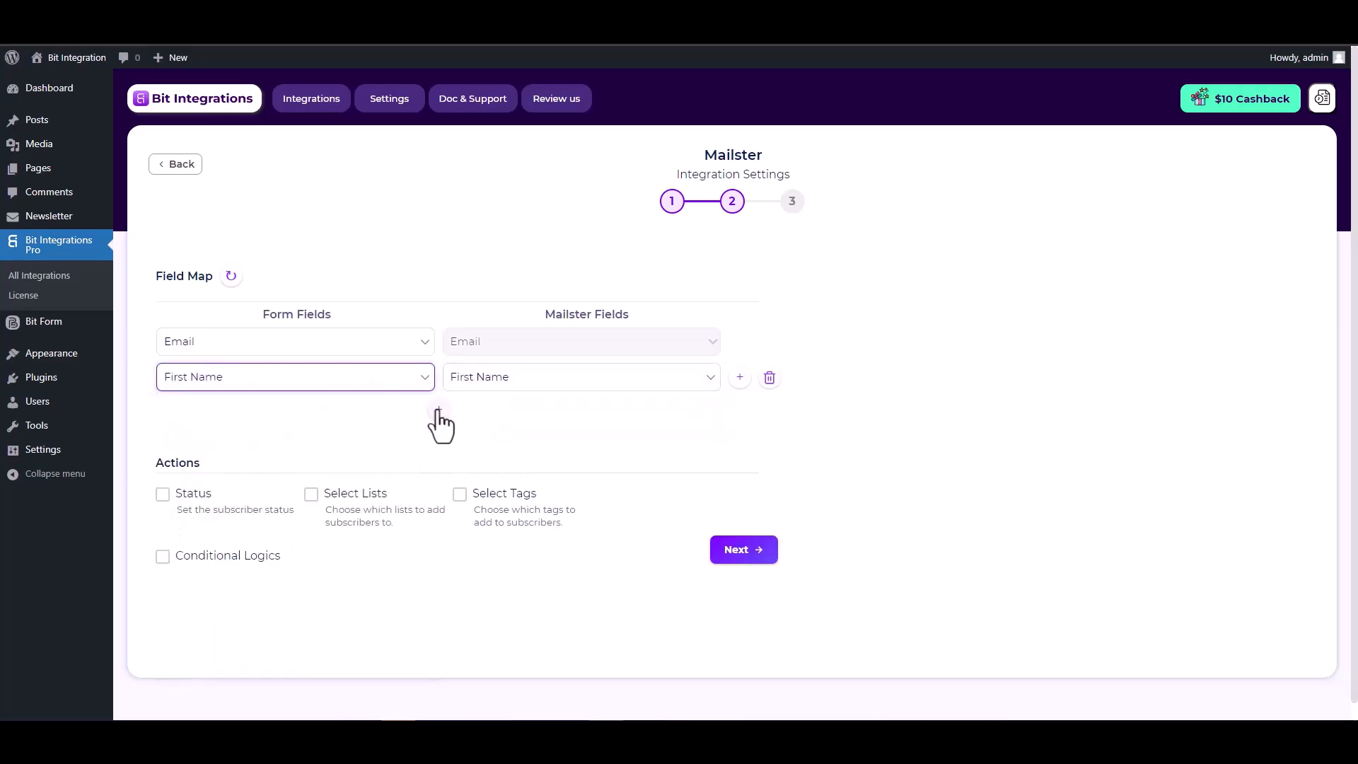
Step: Add a mapping row linking the form's Last Name to Mailster Last Name
{"action": "left_click", "coordinate": [438, 410]}
{"action": "left_click", "coordinate": [472, 415]}
{"action": "left_click", "coordinate": [478, 461]}
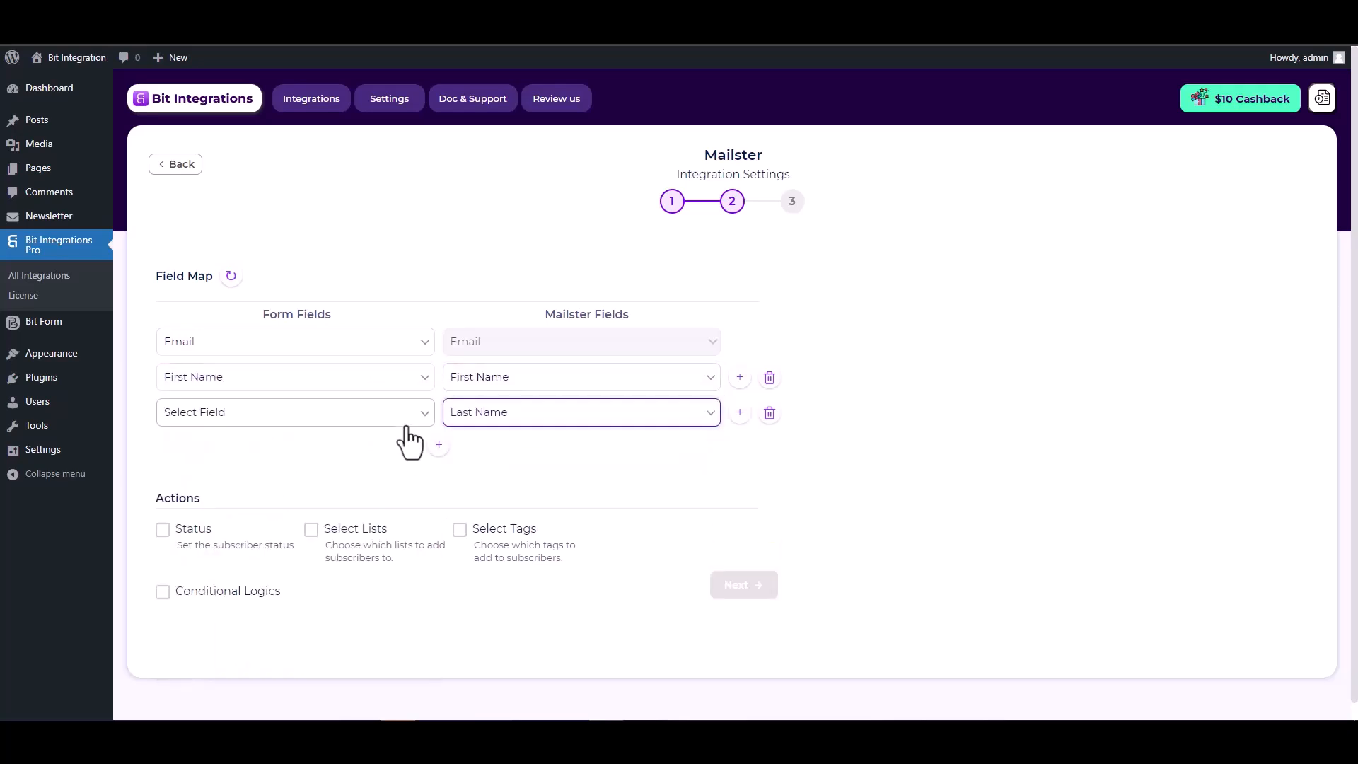
{"action": "left_click", "coordinate": [408, 424]}
{"action": "left_click", "coordinate": [215, 503]}
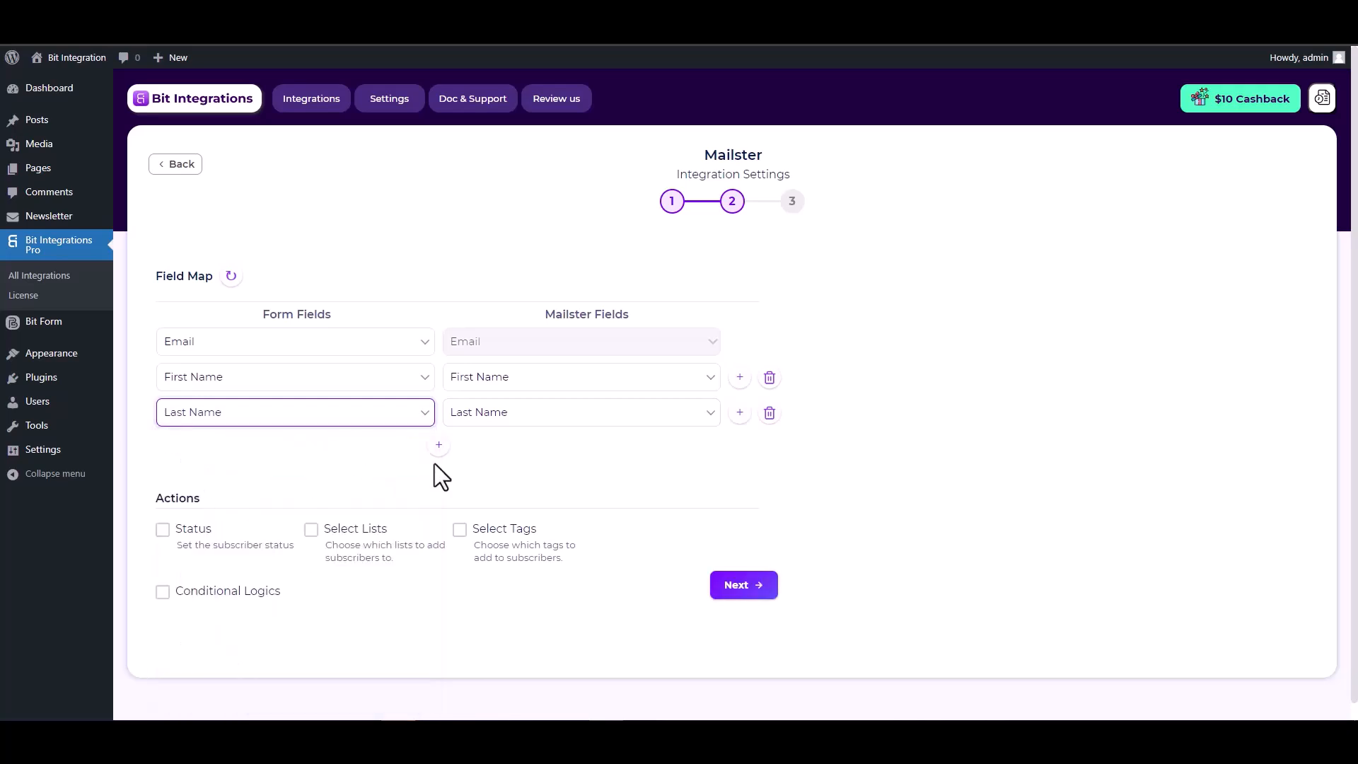
{"action": "scroll", "coordinate": [436, 464], "scroll_direction": "down", "scroll_amount": 1}
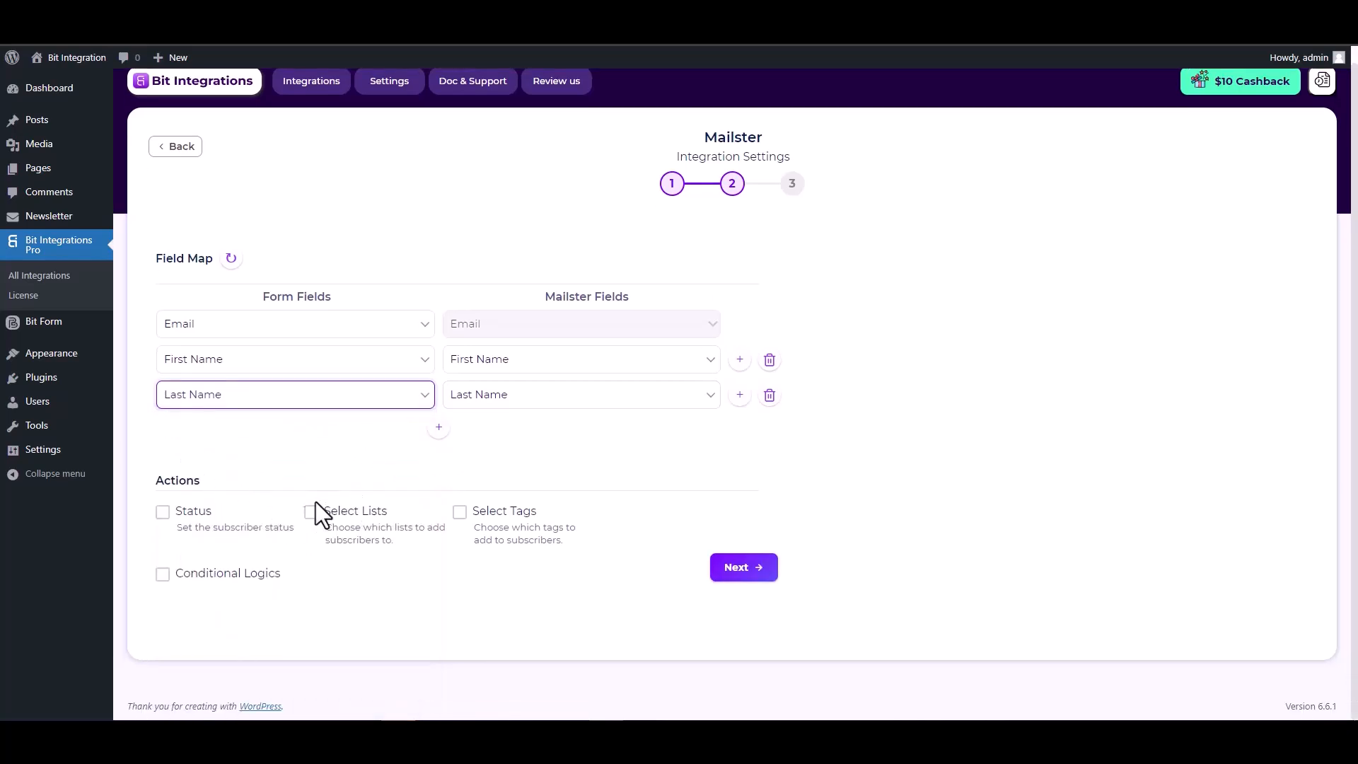
Step: Set the Mailster subscriber status to Subscribed
{"action": "left_click", "coordinate": [163, 511]}
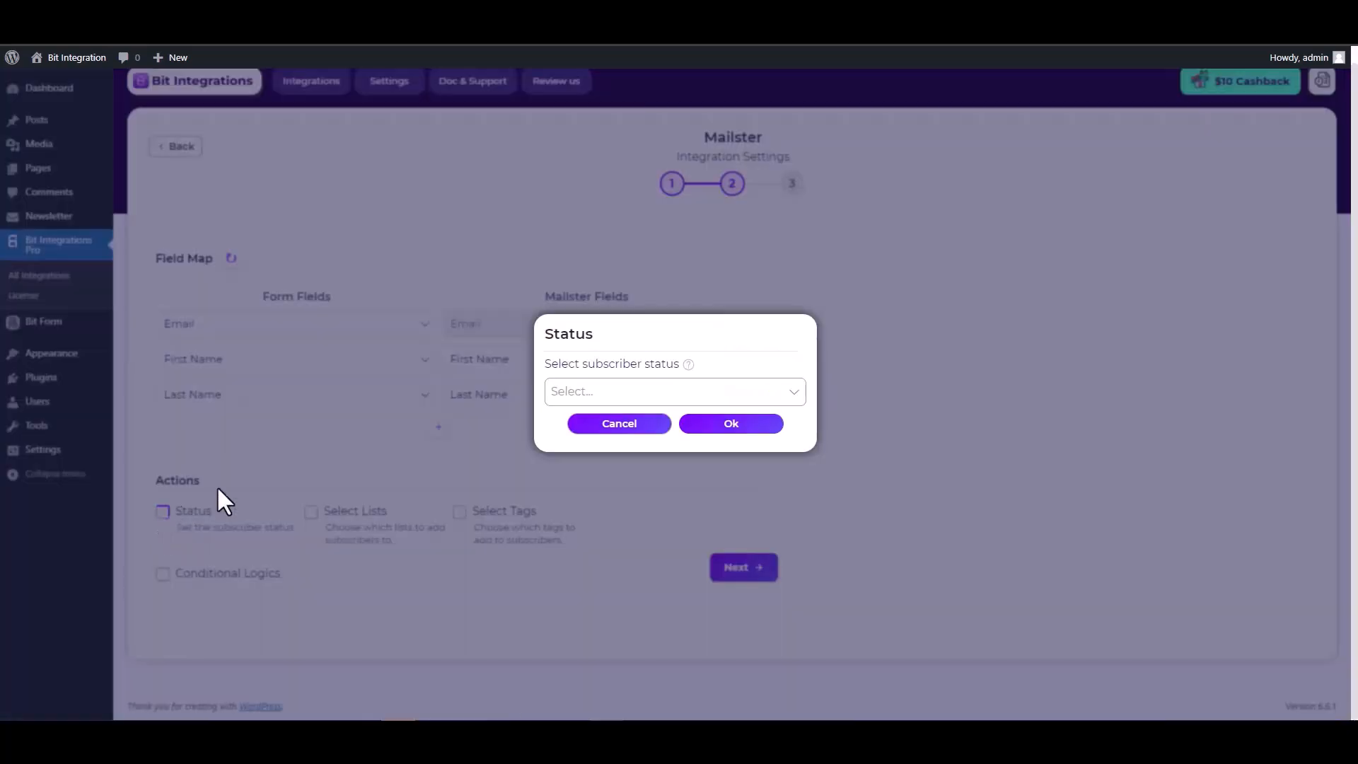
{"action": "left_click", "coordinate": [585, 392]}
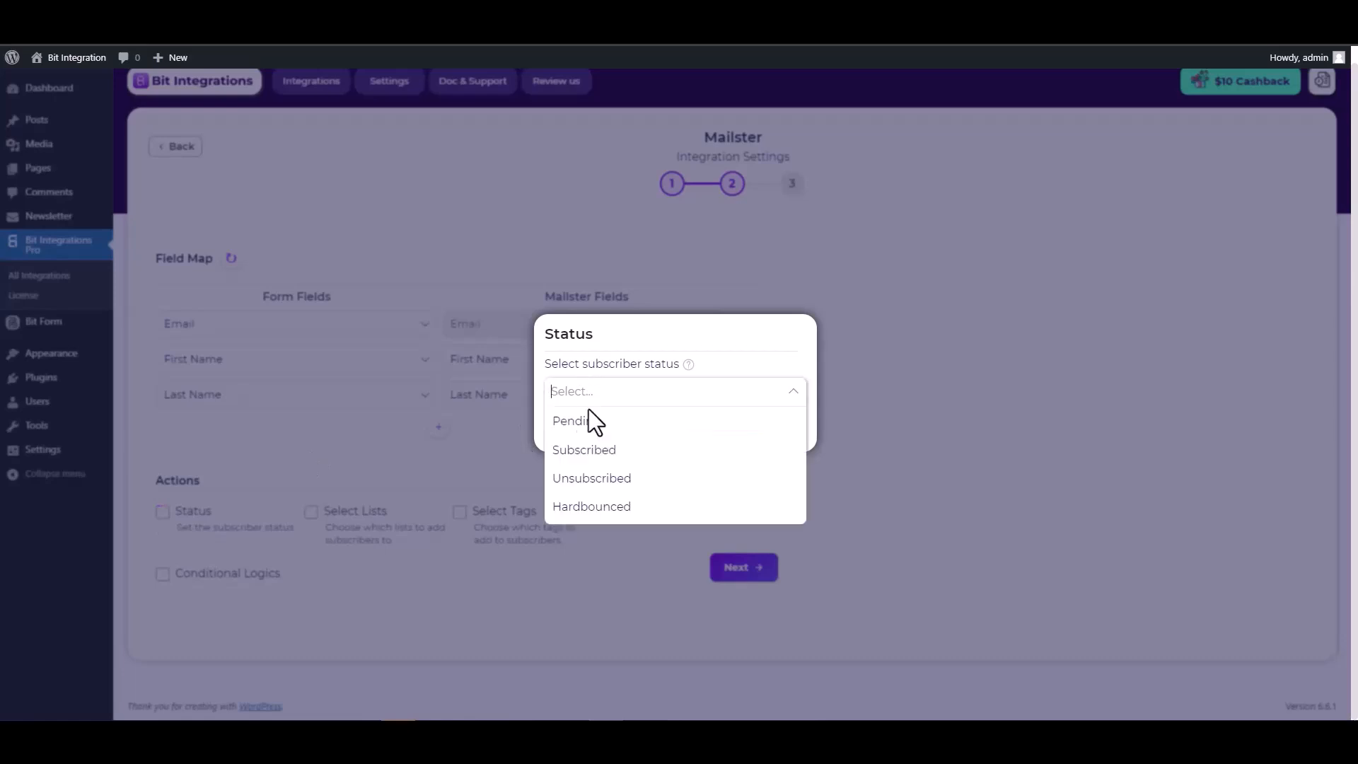
{"action": "left_click", "coordinate": [585, 456]}
{"action": "left_click", "coordinate": [726, 429]}
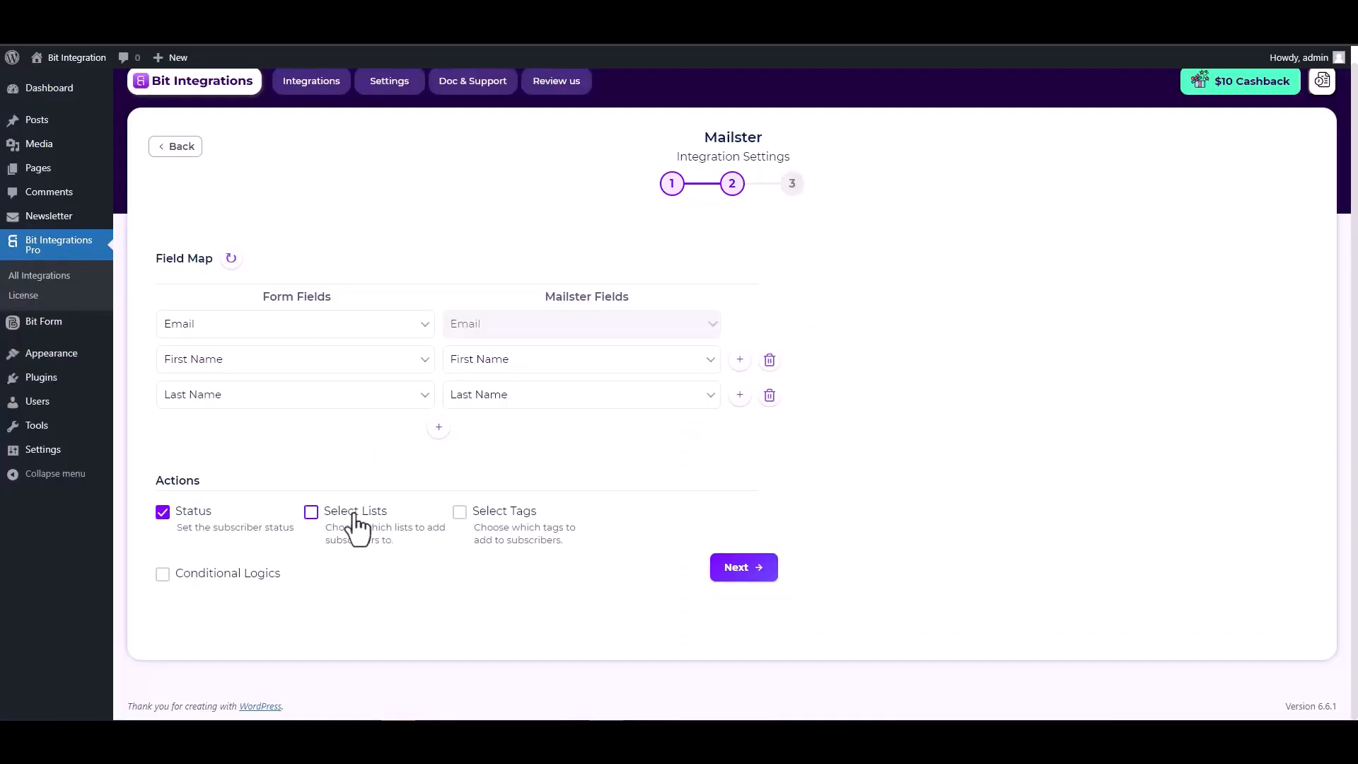
Step: Add new subscribers to the Default List
{"action": "left_click", "coordinate": [312, 514]}
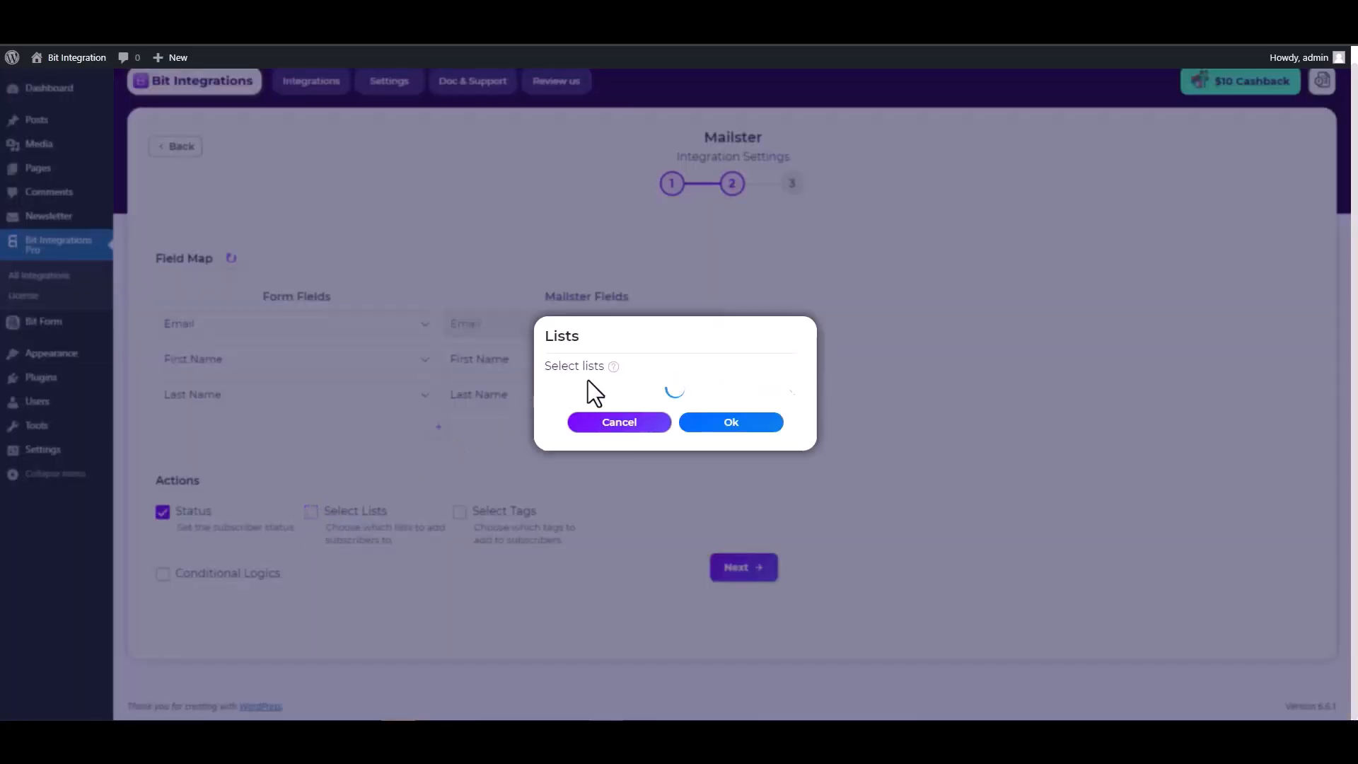
{"action": "left_click", "coordinate": [603, 391]}
{"action": "left_click", "coordinate": [589, 425]}
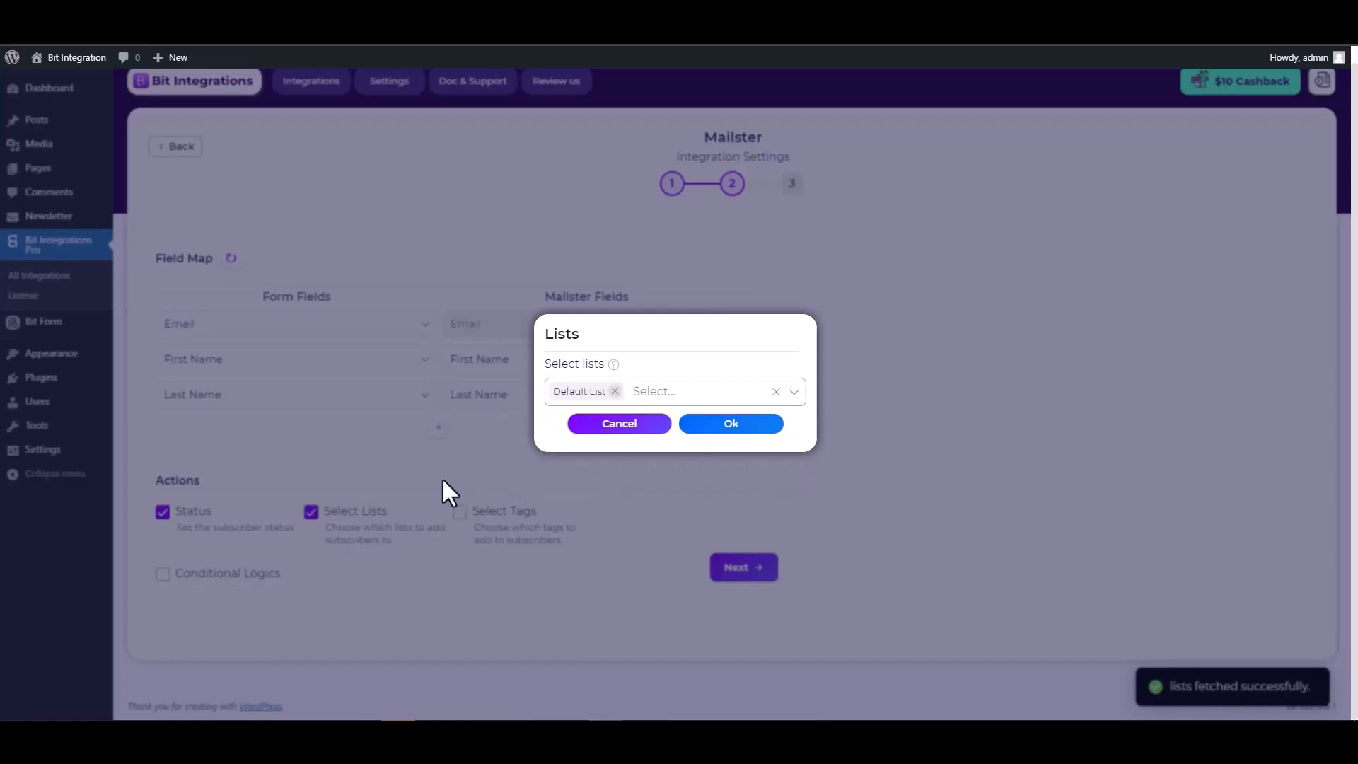
{"action": "left_click", "coordinate": [442, 480]}
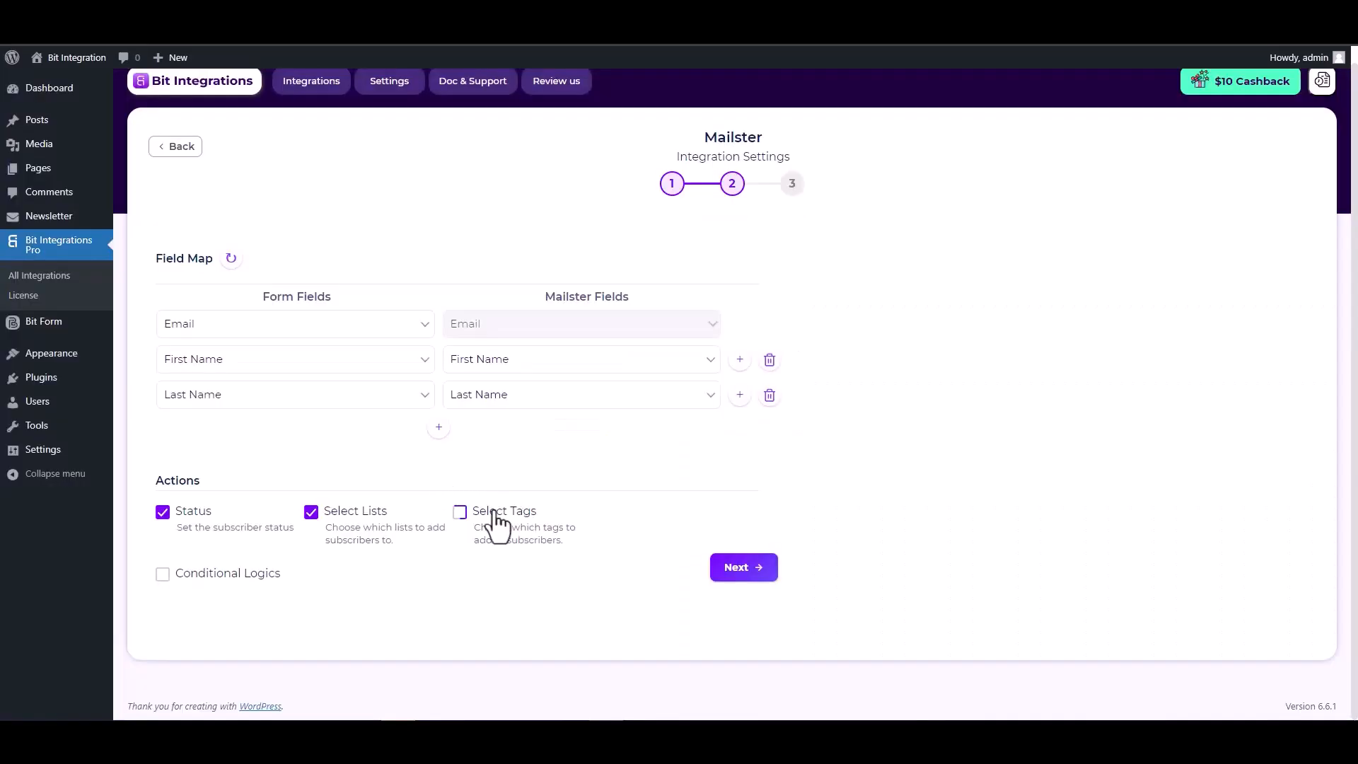
Step: Tag new subscribers with 'test'
{"action": "left_click", "coordinate": [460, 515]}
{"action": "left_click", "coordinate": [600, 393]}
{"action": "left_click", "coordinate": [565, 424]}
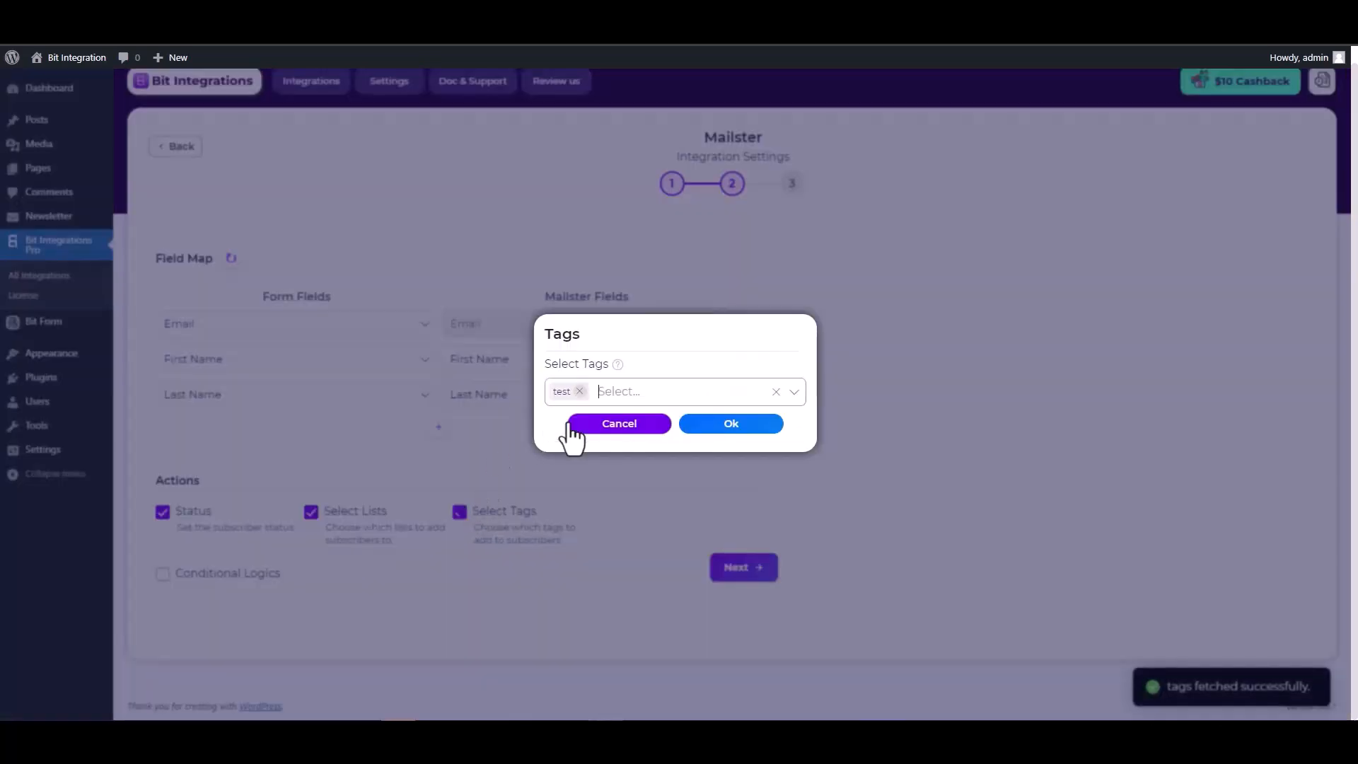
{"action": "left_click", "coordinate": [717, 428]}
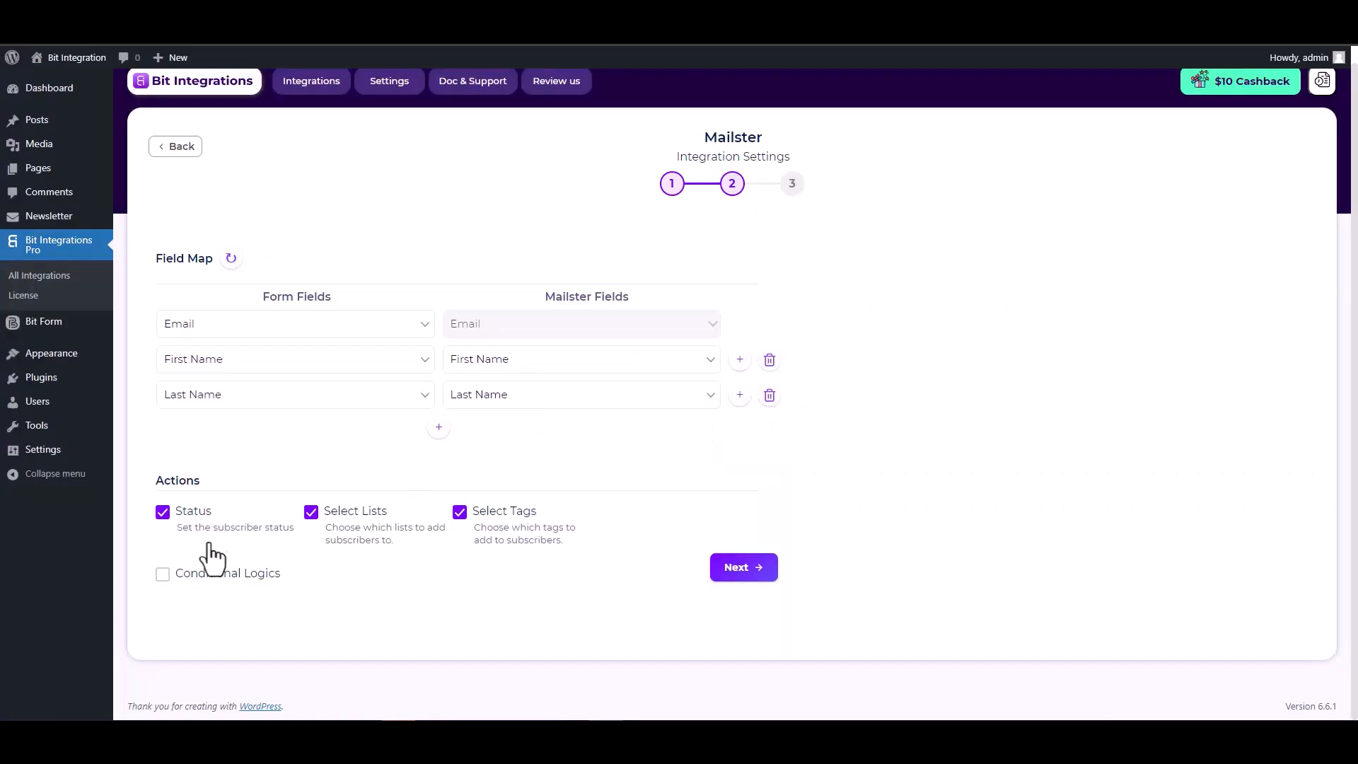
Step: Leave conditional logic off, proceed to the last step, and Finish & Save the integration
{"action": "left_click", "coordinate": [163, 573]}
{"action": "scroll", "coordinate": [505, 378], "scroll_direction": "down", "scroll_amount": 2}
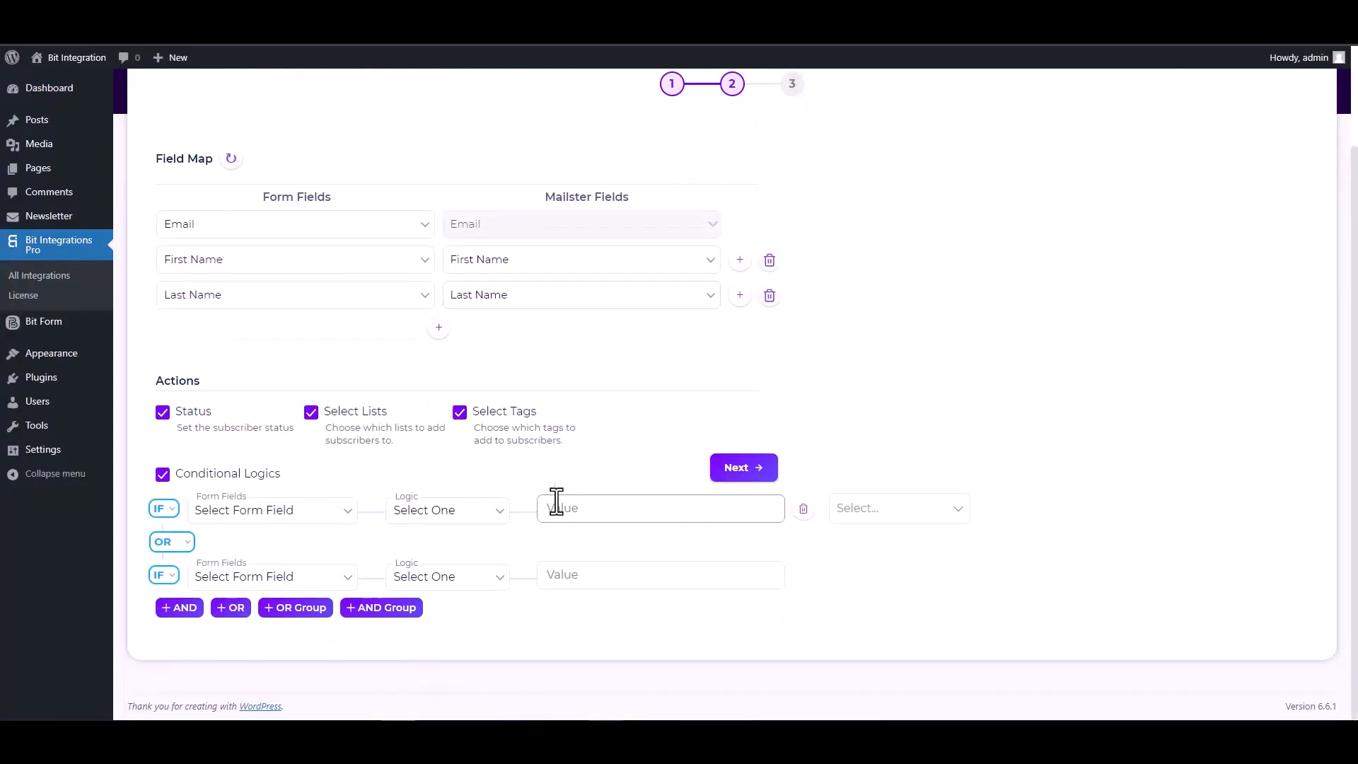
{"action": "left_click", "coordinate": [163, 475]}
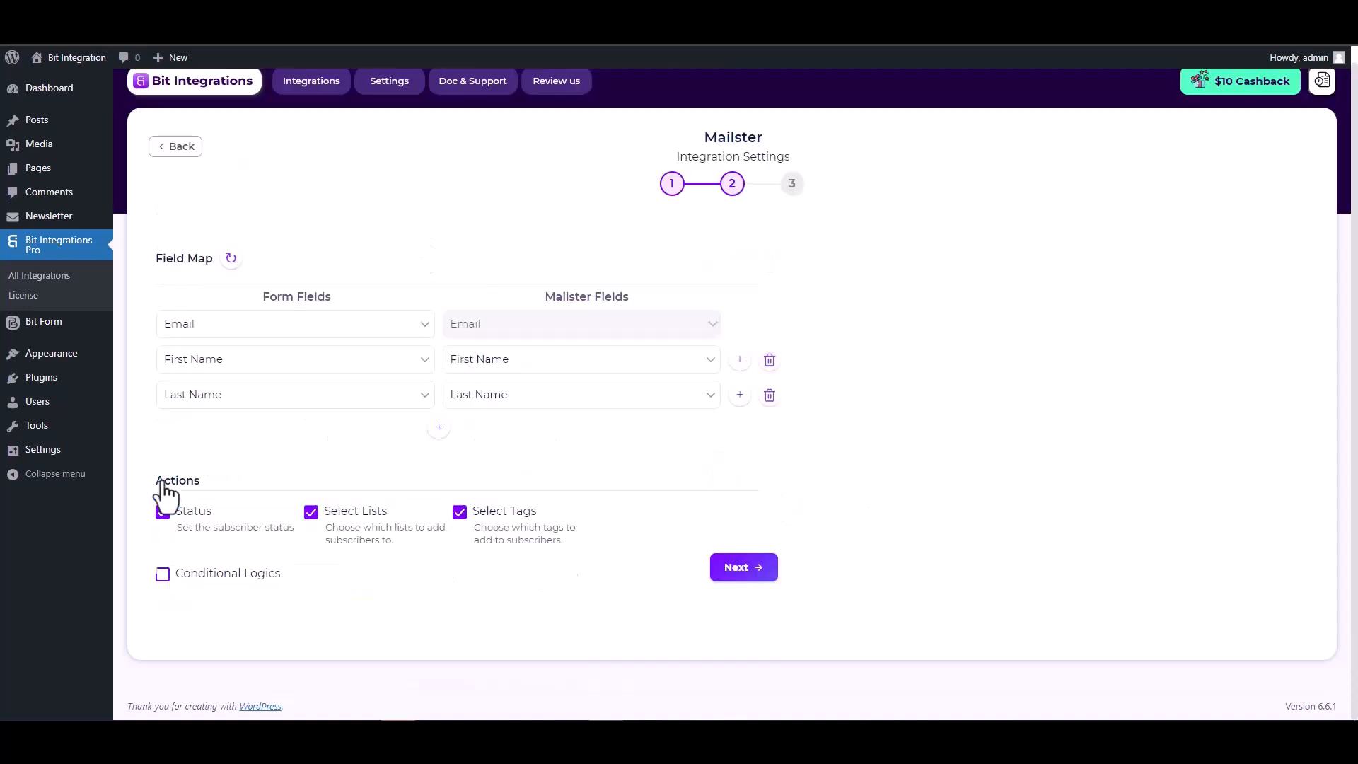
{"action": "left_click", "coordinate": [728, 572]}
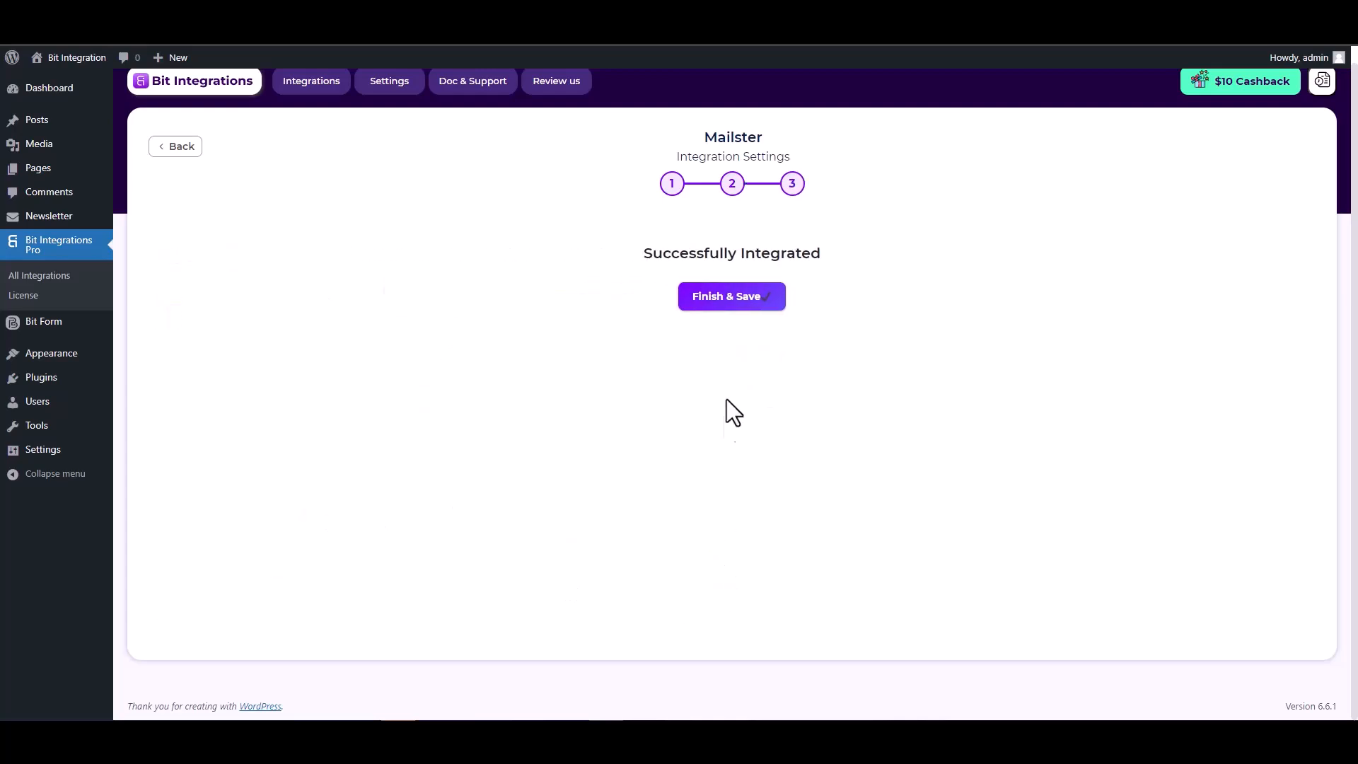
{"action": "left_click", "coordinate": [714, 308]}
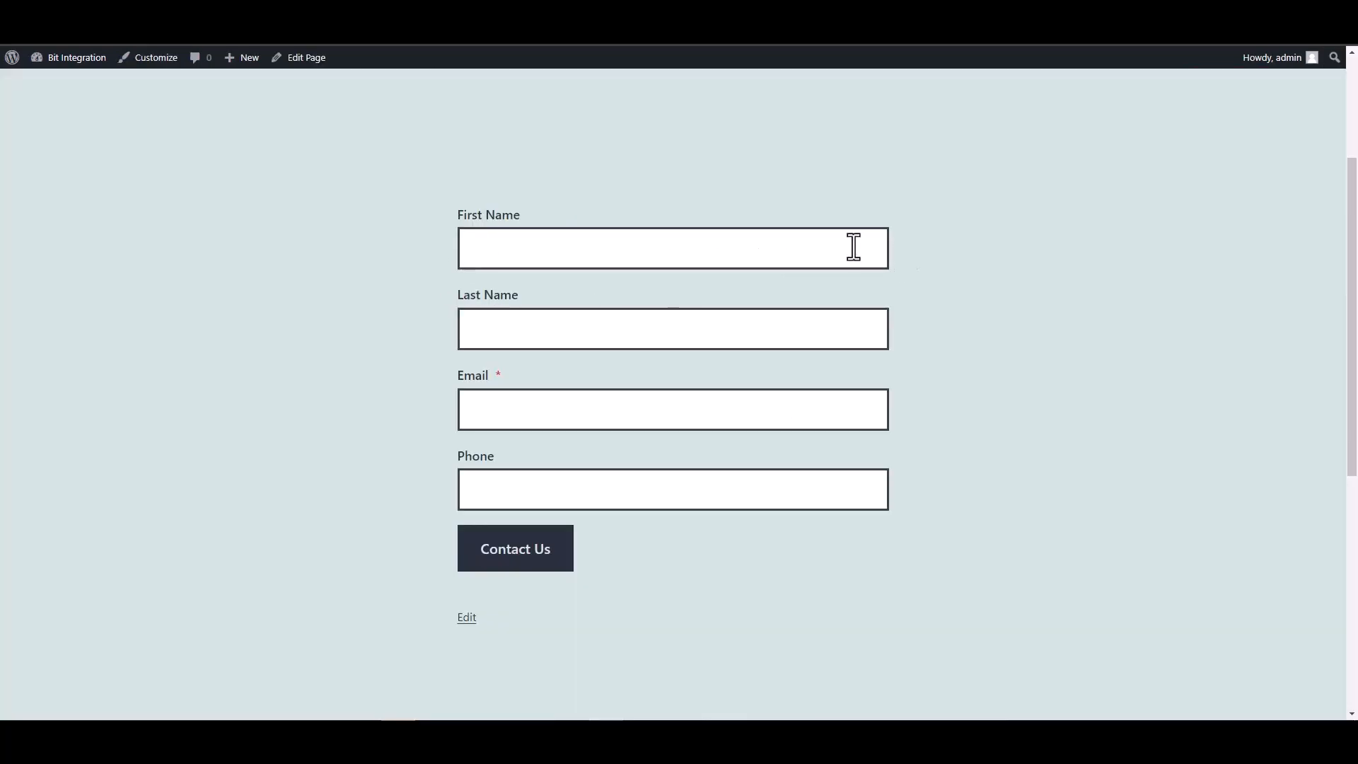
Step: Submit the contact form with first name Bit, last name Integrations, a test e-mail and phone
{"action": "left_click", "coordinate": [849, 247]}
{"action": "type", "text": "Bit"}
{"action": "left_click", "coordinate": [816, 343]}
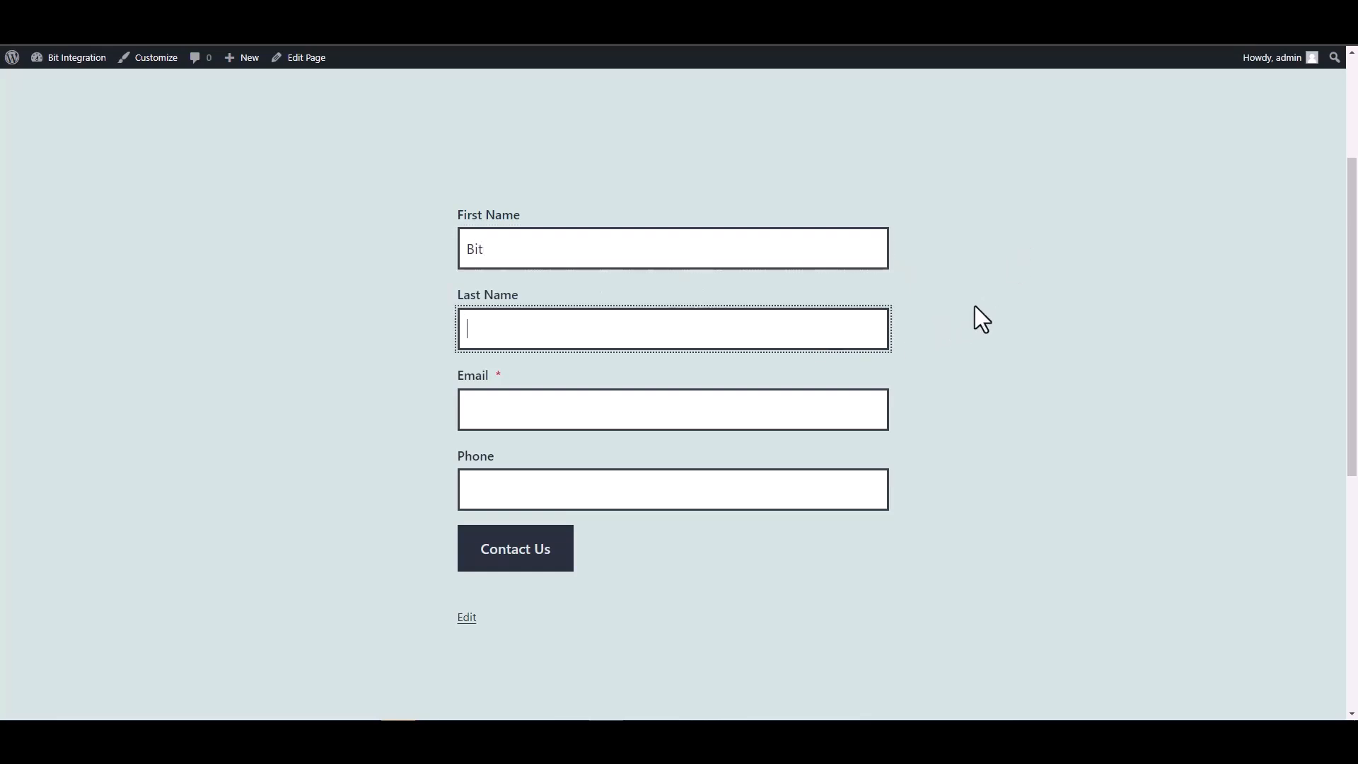
{"action": "type", "text": "Integrations"}
{"action": "left_click", "coordinate": [764, 398]}
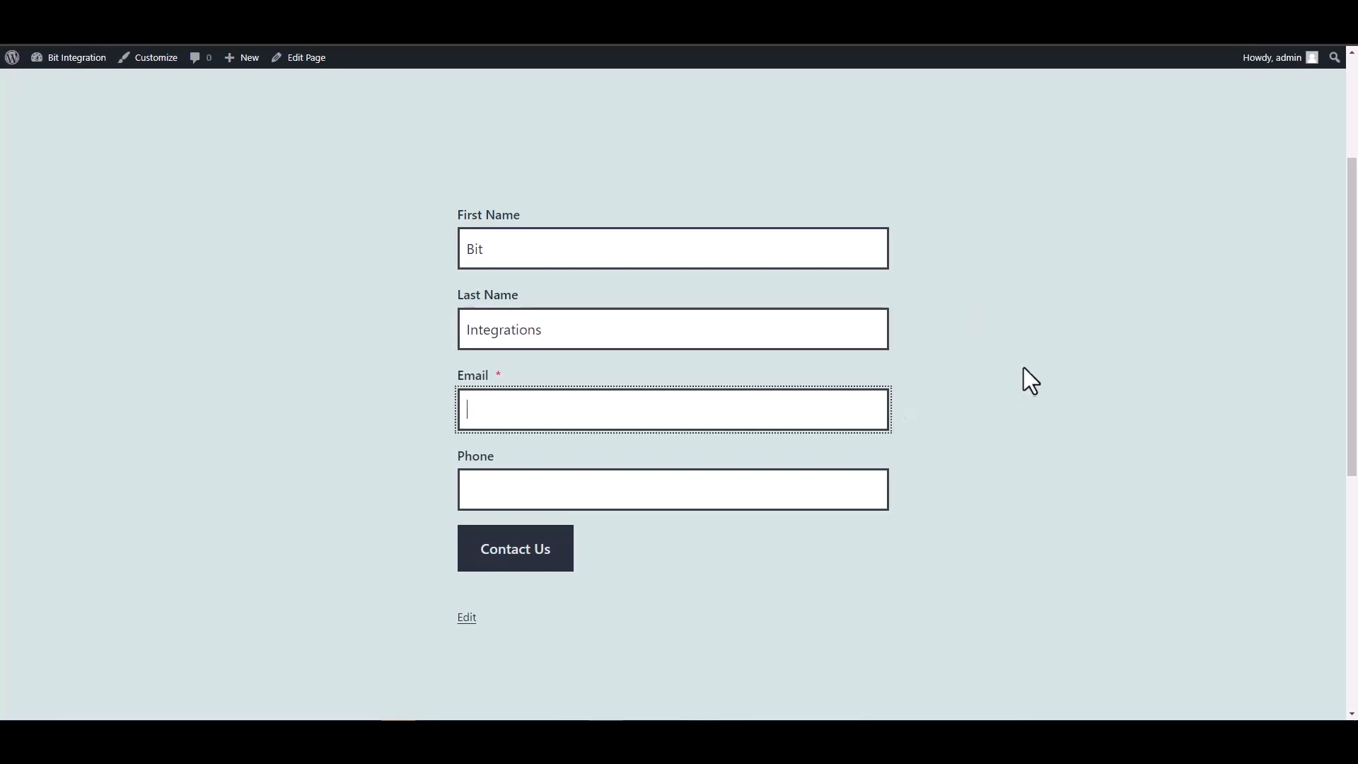
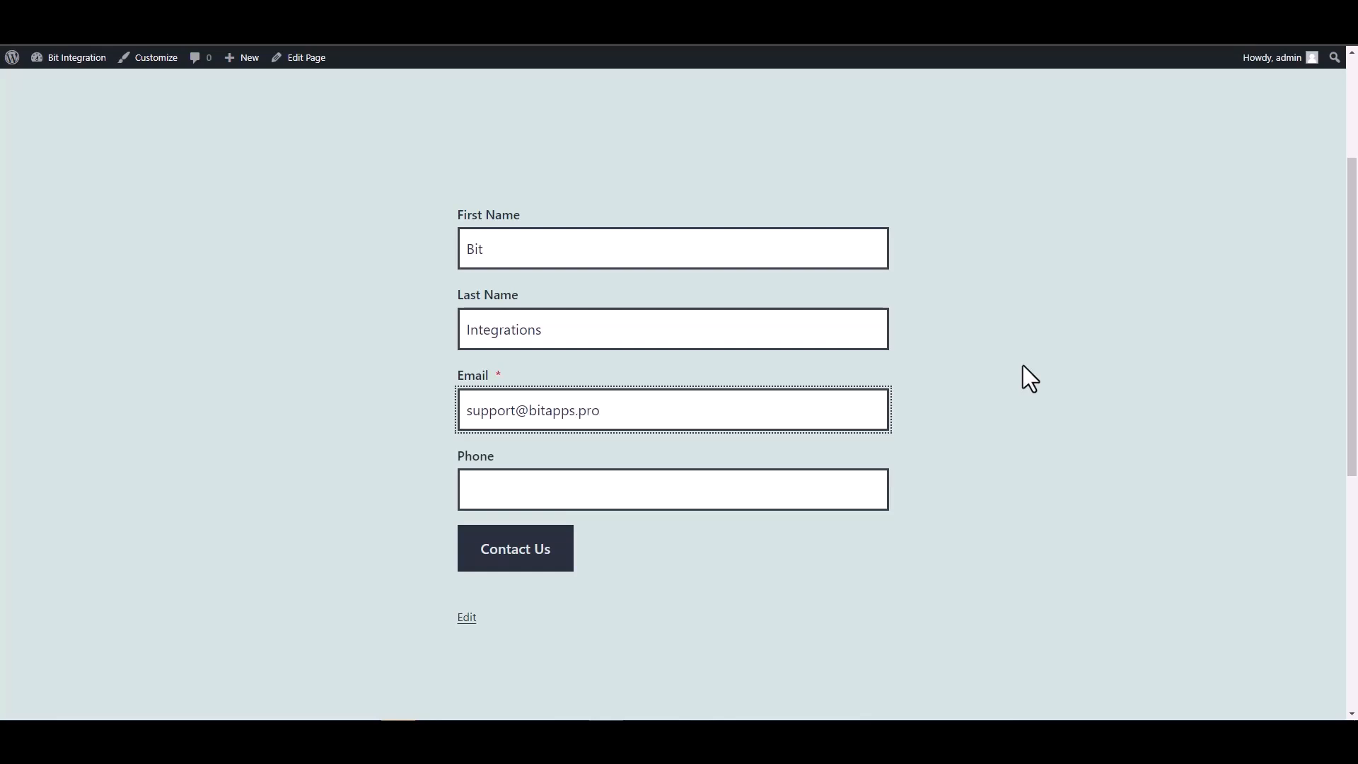
{"action": "left_click", "coordinate": [794, 484]}
{"action": "type", "text": "444555666"}
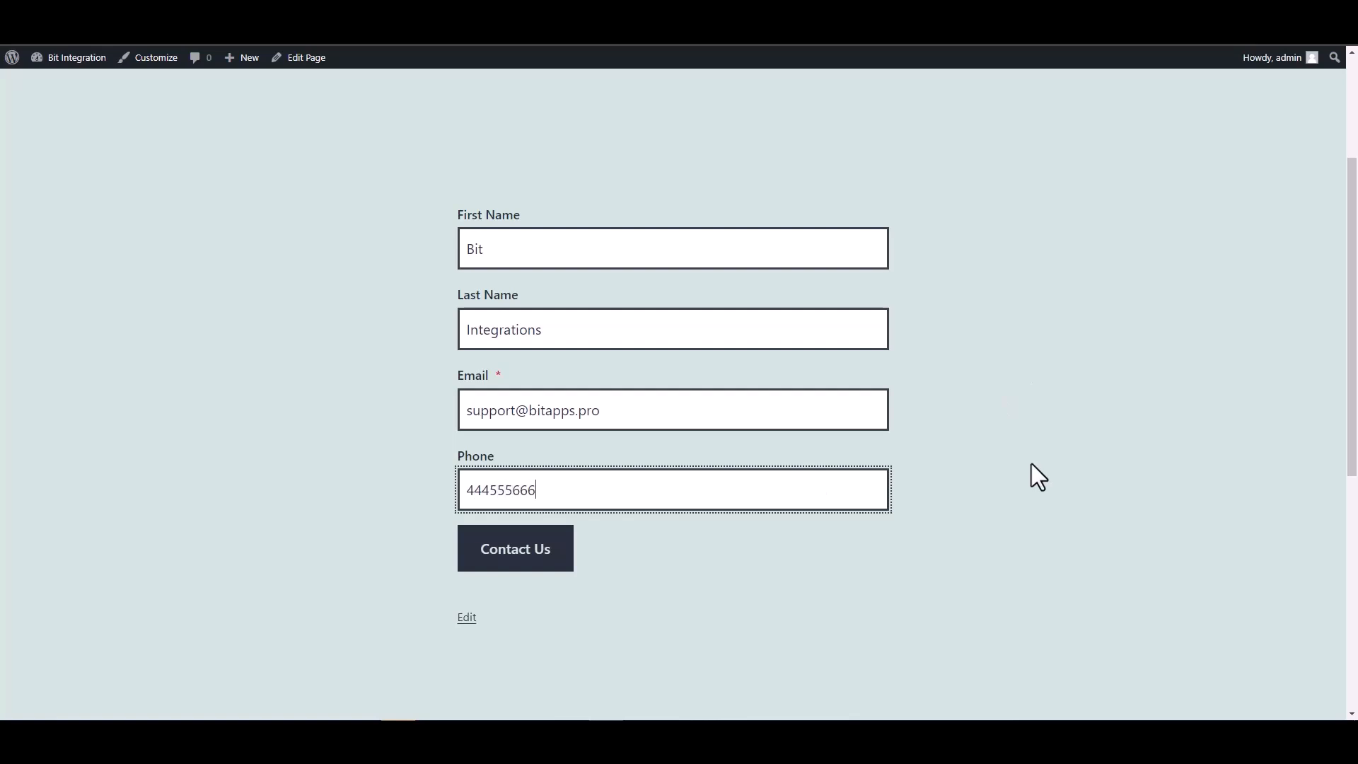
{"action": "left_click", "coordinate": [488, 563]}
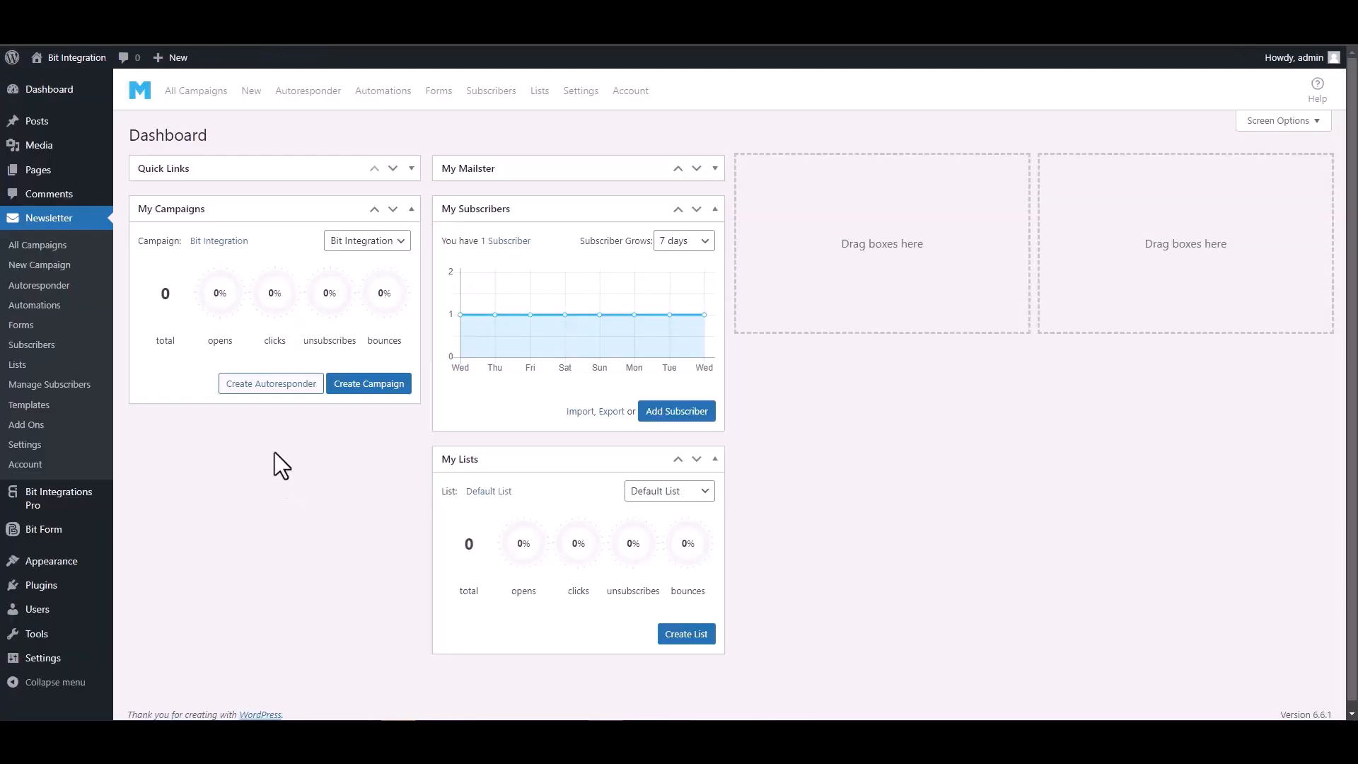
Step: Open the Bit Integrations subscriber from Mailster's Subscribers list to confirm Subscribed status, Default List and test tag
{"action": "left_click", "coordinate": [498, 97]}
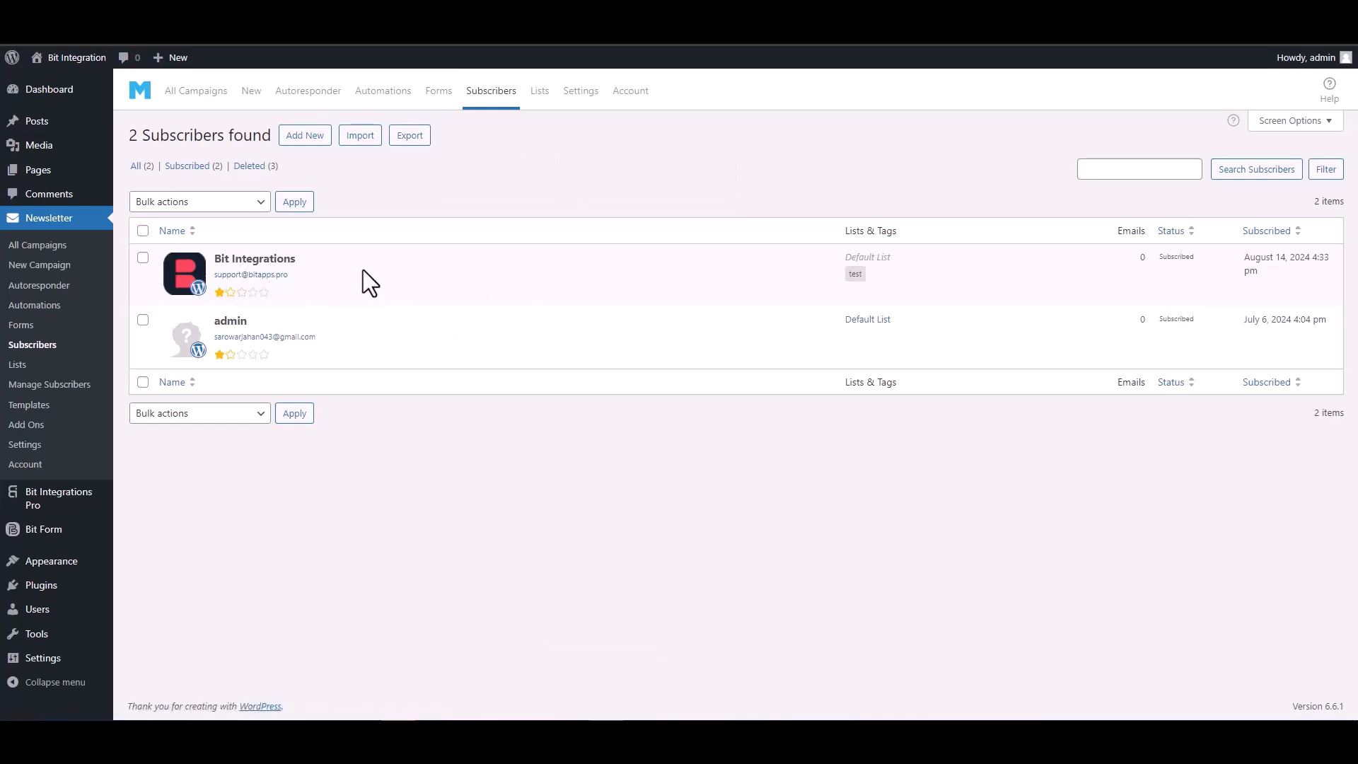
{"action": "left_click", "coordinate": [280, 261]}
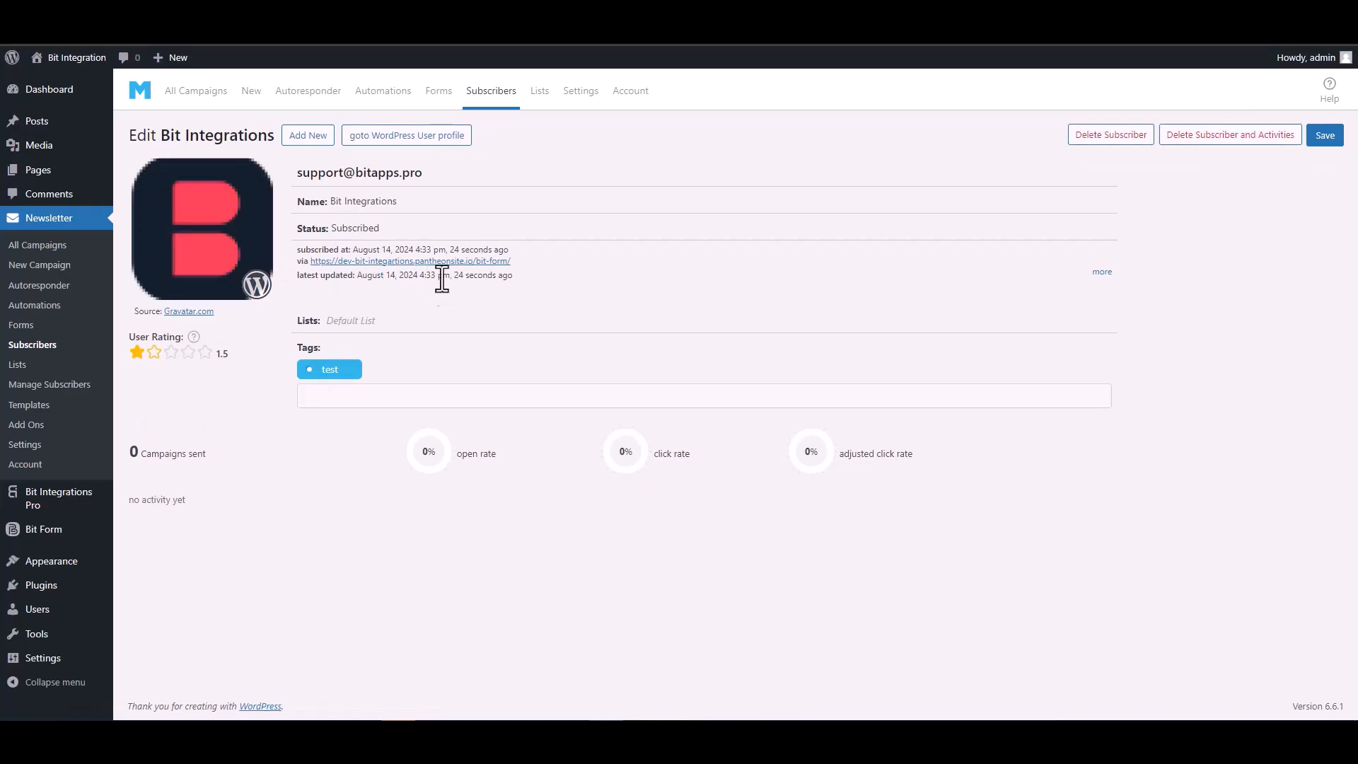